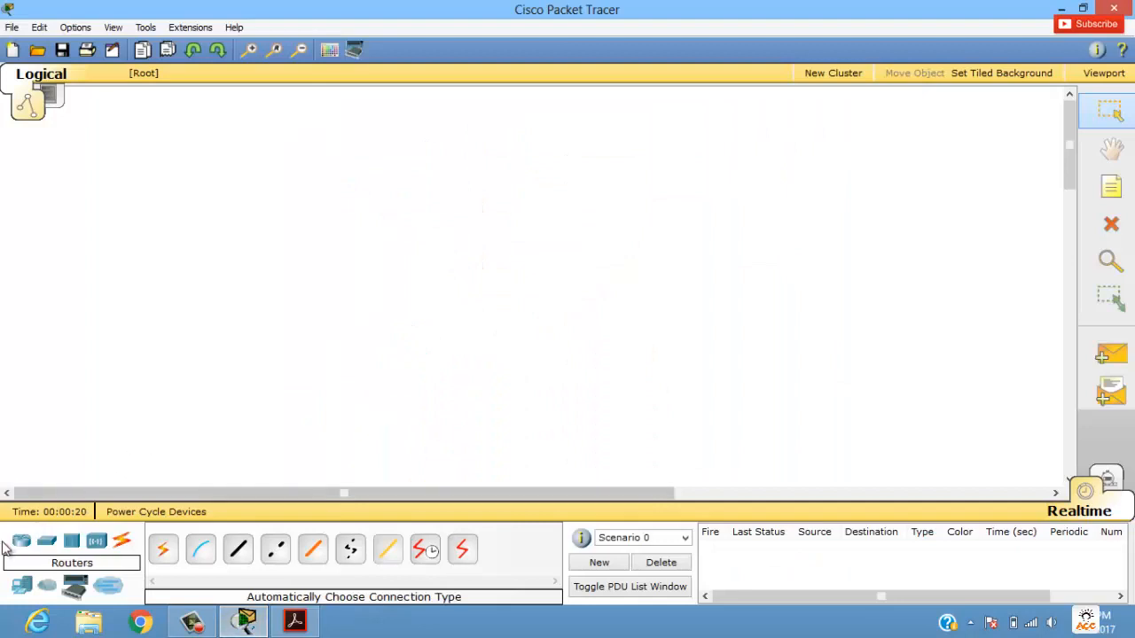
- Place three 1841 routers in the workspace: two side by side and a third below the second one
click(21, 541)
click(165, 547)
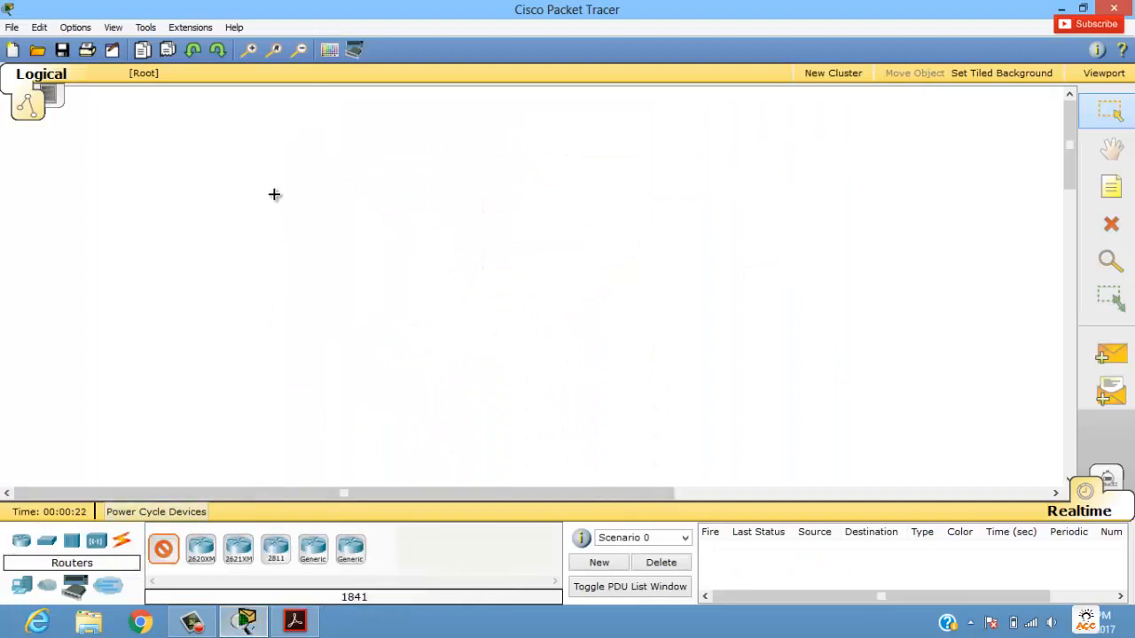
click(274, 194)
click(163, 550)
click(541, 194)
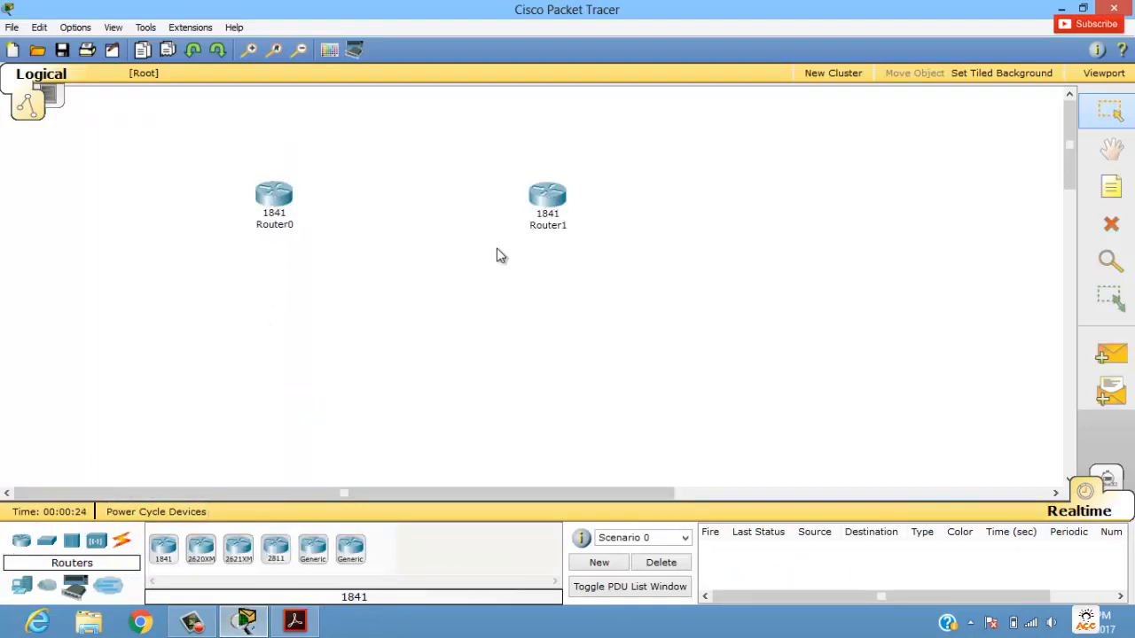
click(163, 549)
click(546, 369)
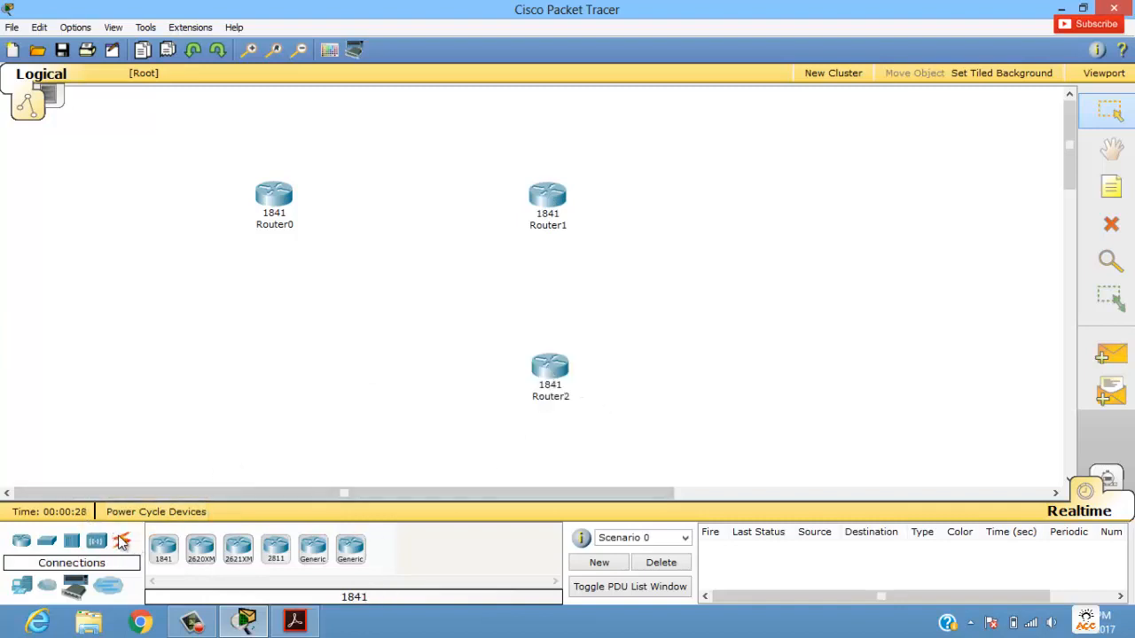
- Link Router0 to Router1 and Router1 to Router2 using the automatically chosen connection type
click(125, 543)
click(163, 552)
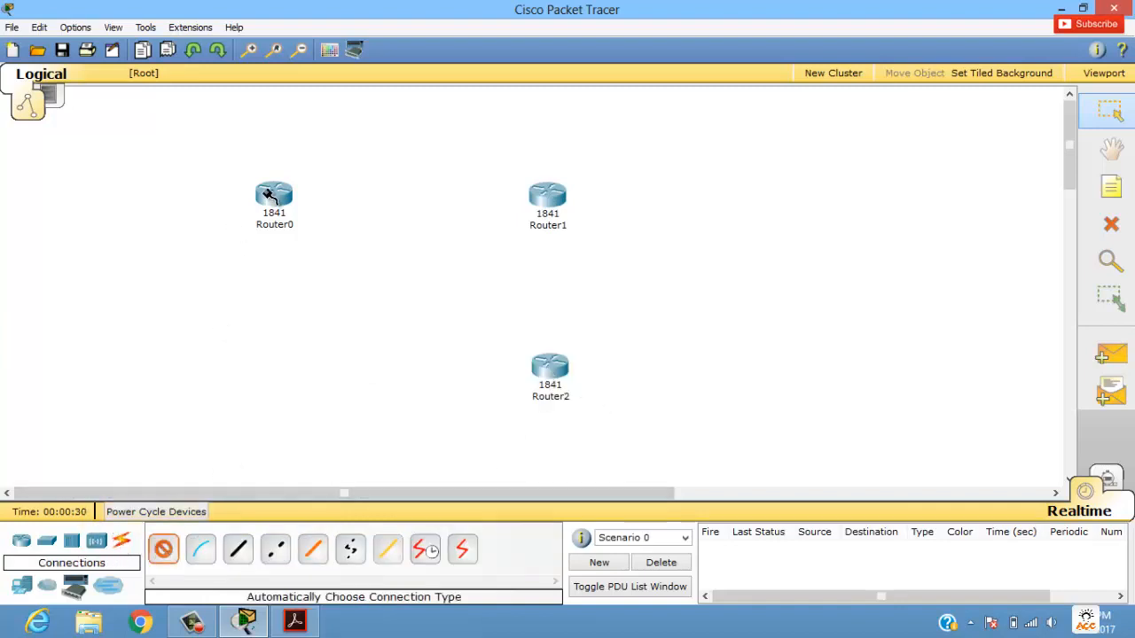
click(274, 194)
click(542, 195)
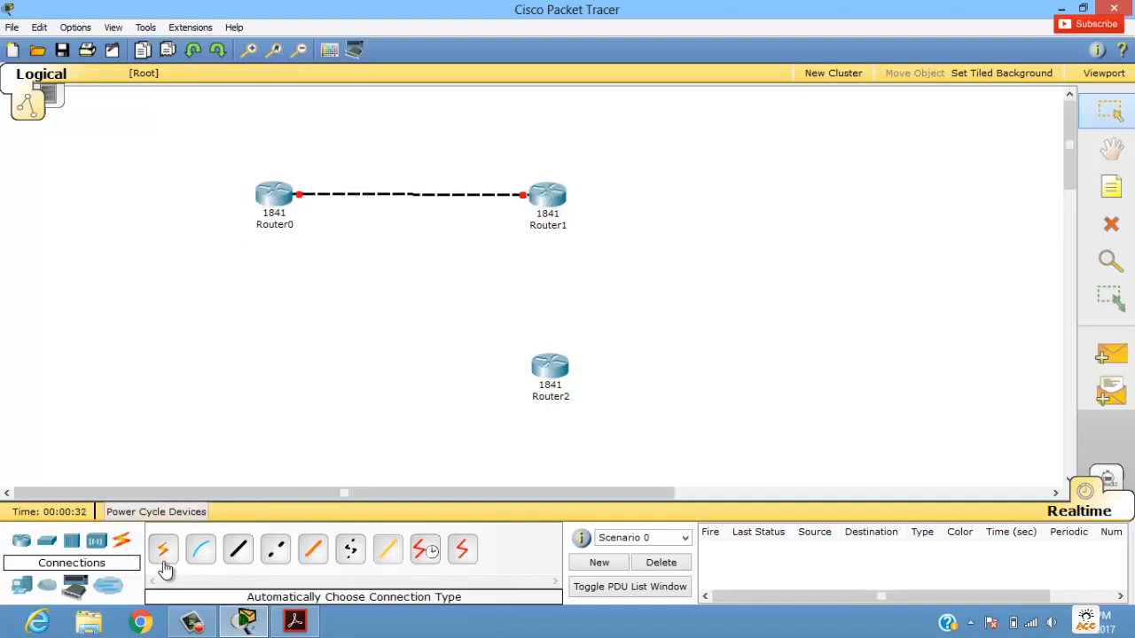
click(163, 549)
click(545, 193)
click(554, 368)
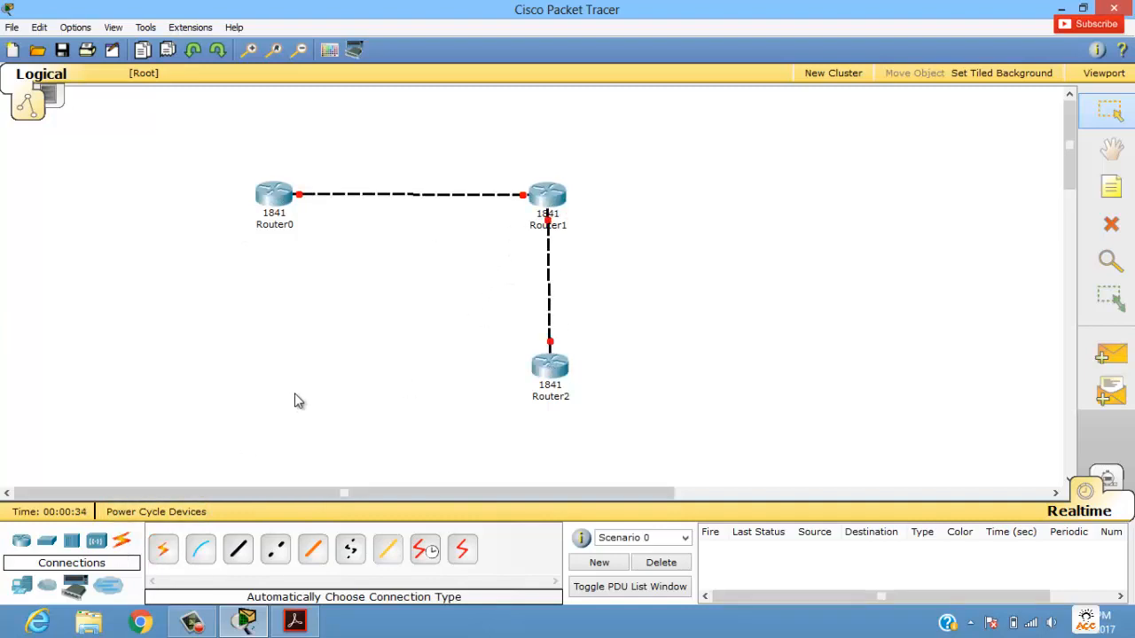
- Add a note reading 10.10.10.1 and place it above Router0's end of the link to Router1
click(1085, 202)
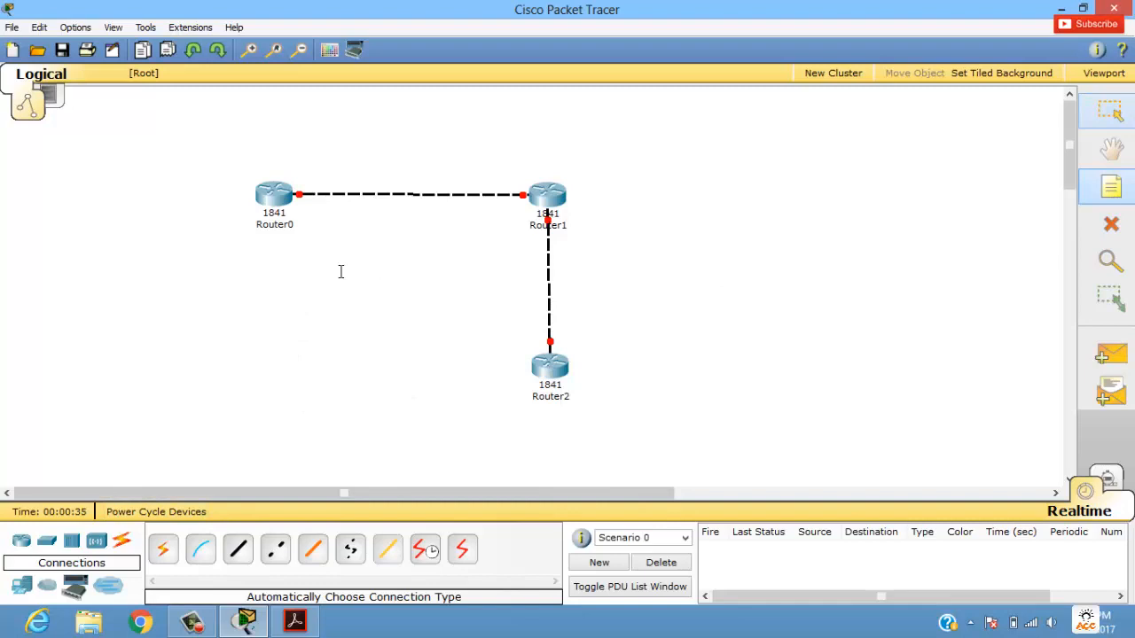
click(233, 240)
text(10)
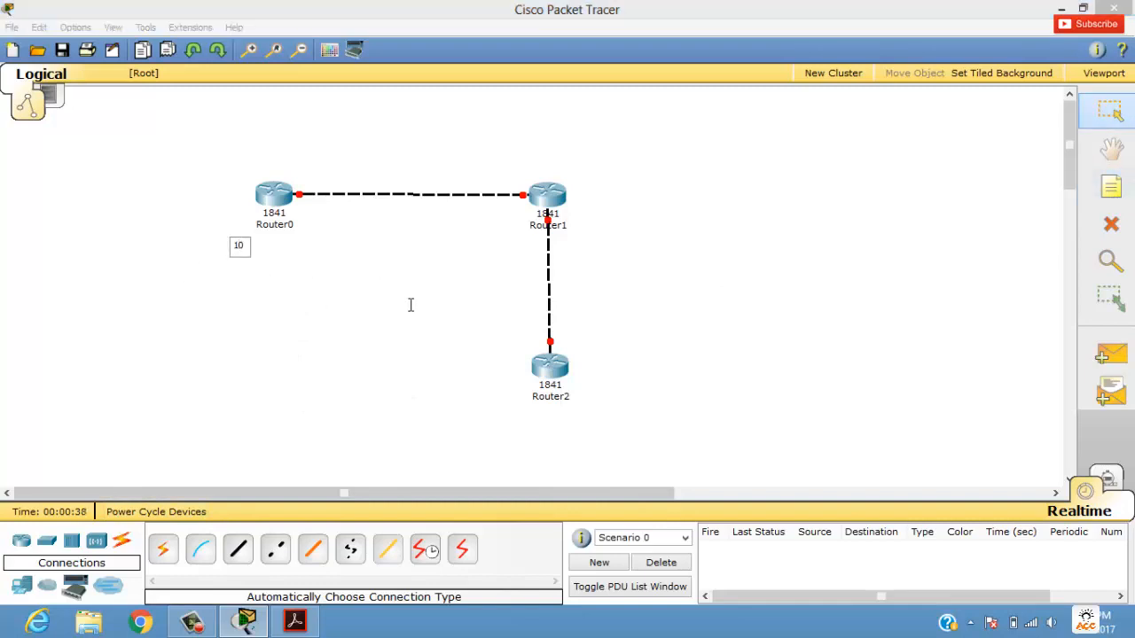
text(.10.10.1)
click(327, 275)
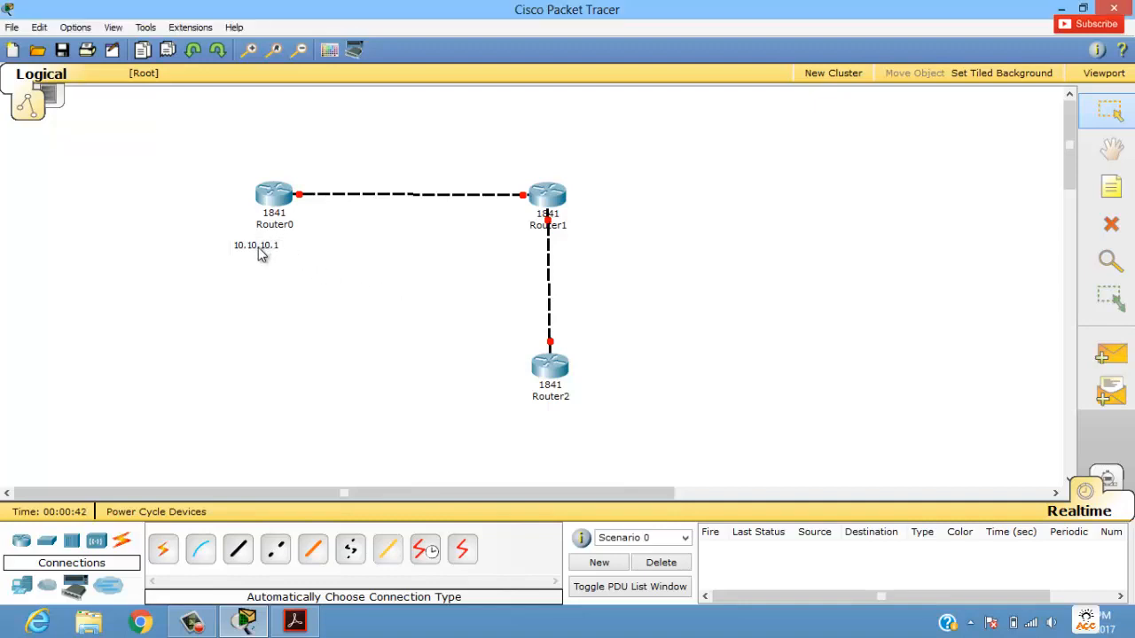
drag(266, 252, 324, 176)
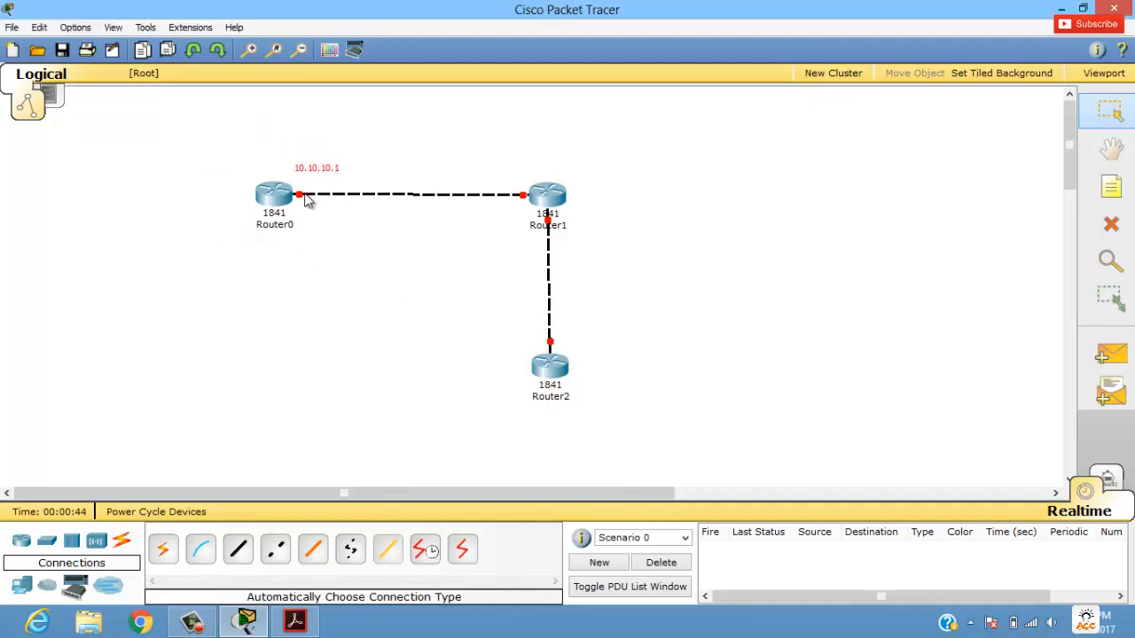
- Add a note reading 10.10.10.2 above Router1's end of the link to Router0
mouse_move(306, 200)
mouse_move(549, 205)
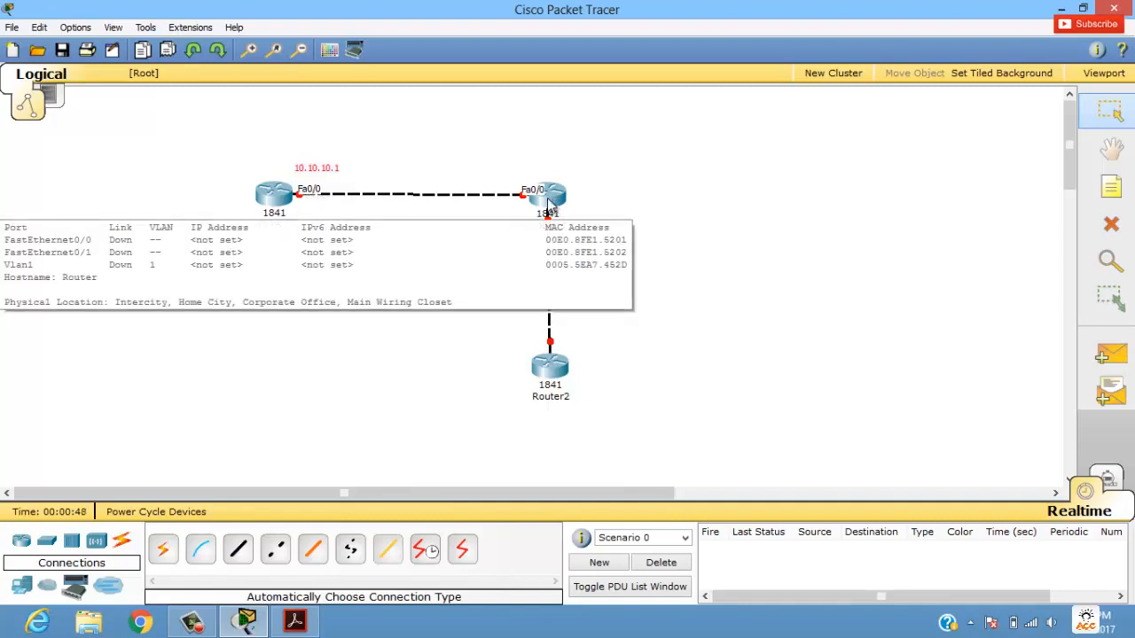
click(1111, 186)
click(497, 173)
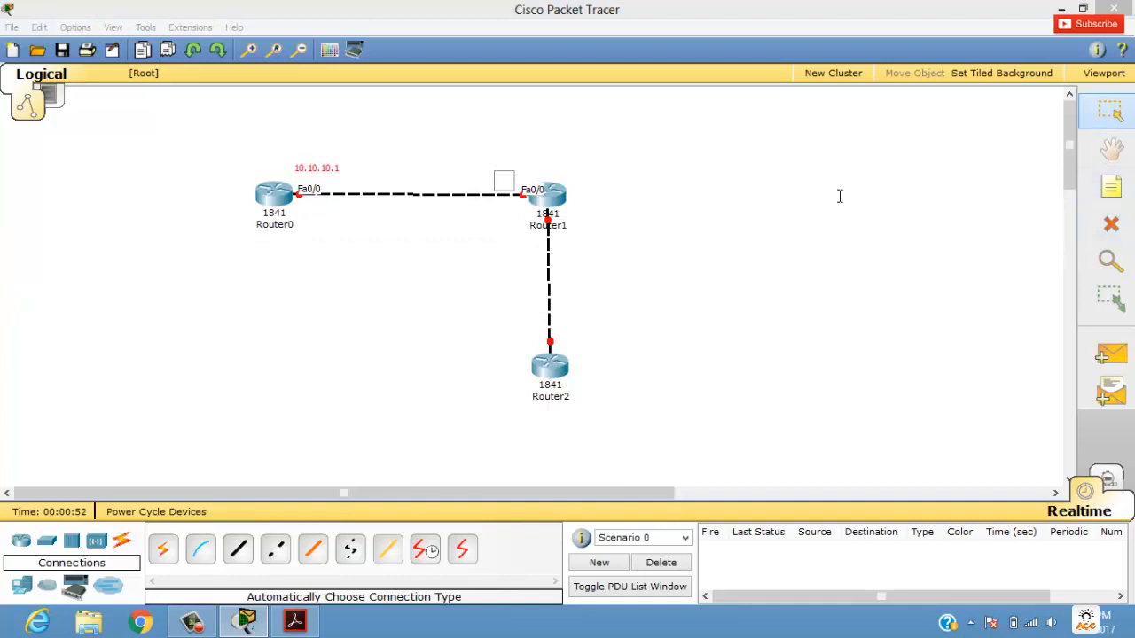
text(10.10.10.2)
click(838, 197)
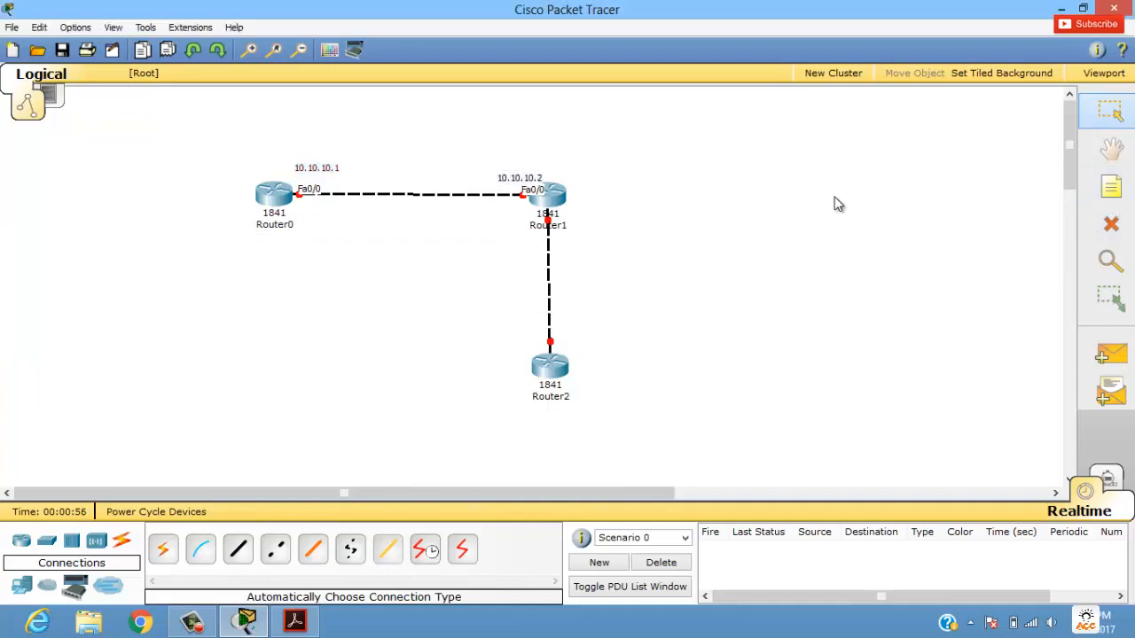
- Add a note reading 20.10.10.1 beside Router1 for its link to Router2
click(1110, 189)
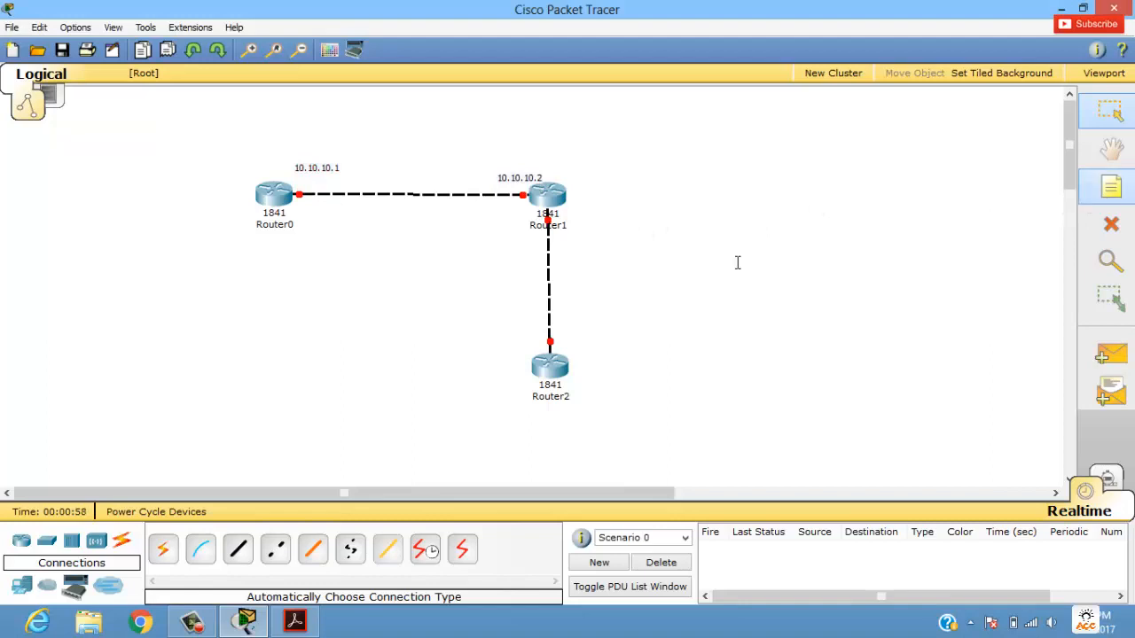
click(587, 218)
text(1)
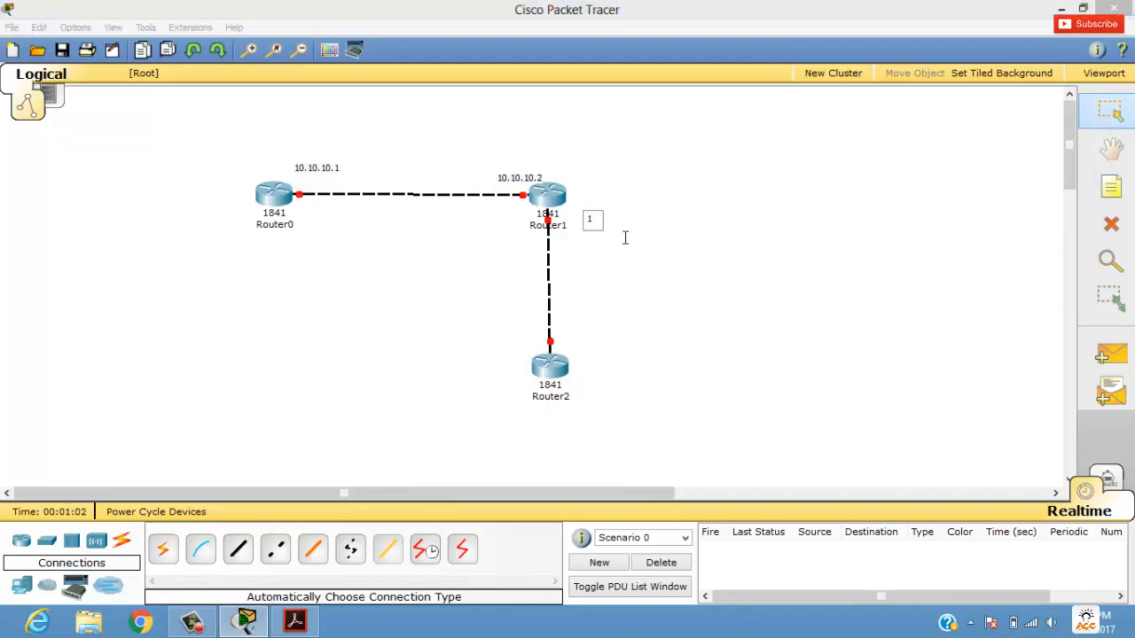
text(20.2.)
key(BackSpace)
key(BackSpace)
text(10.10.1)
click(709, 231)
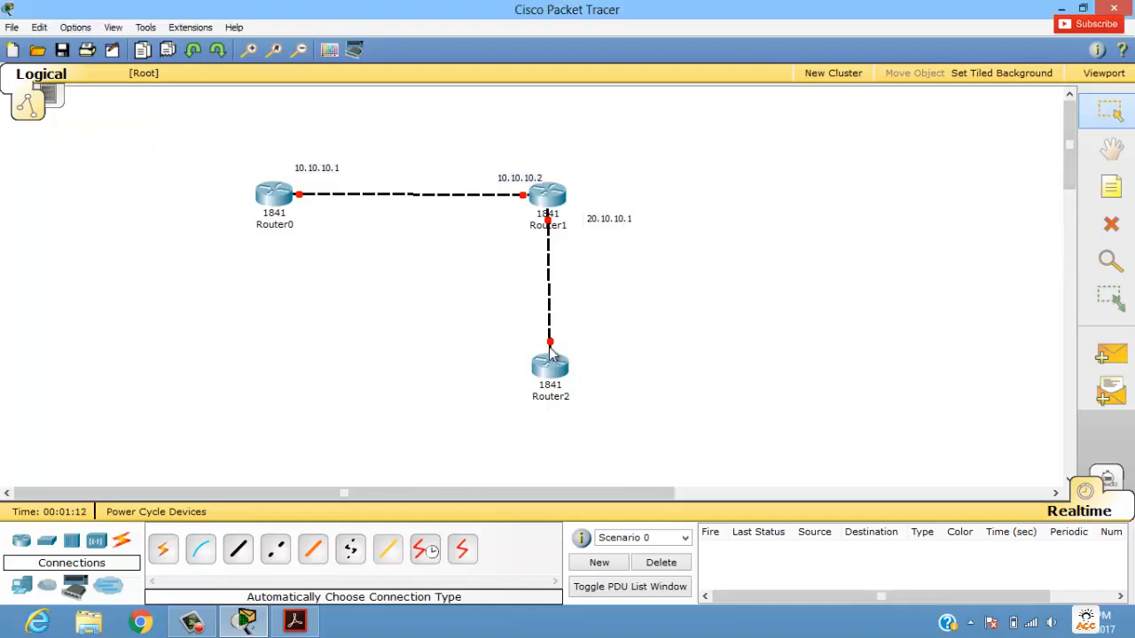
- Add a note reading 20.10.10.2 beside Router2, and move the 20.10.10.1 and 20.10.10.2 notes closer to their routers
click(1111, 186)
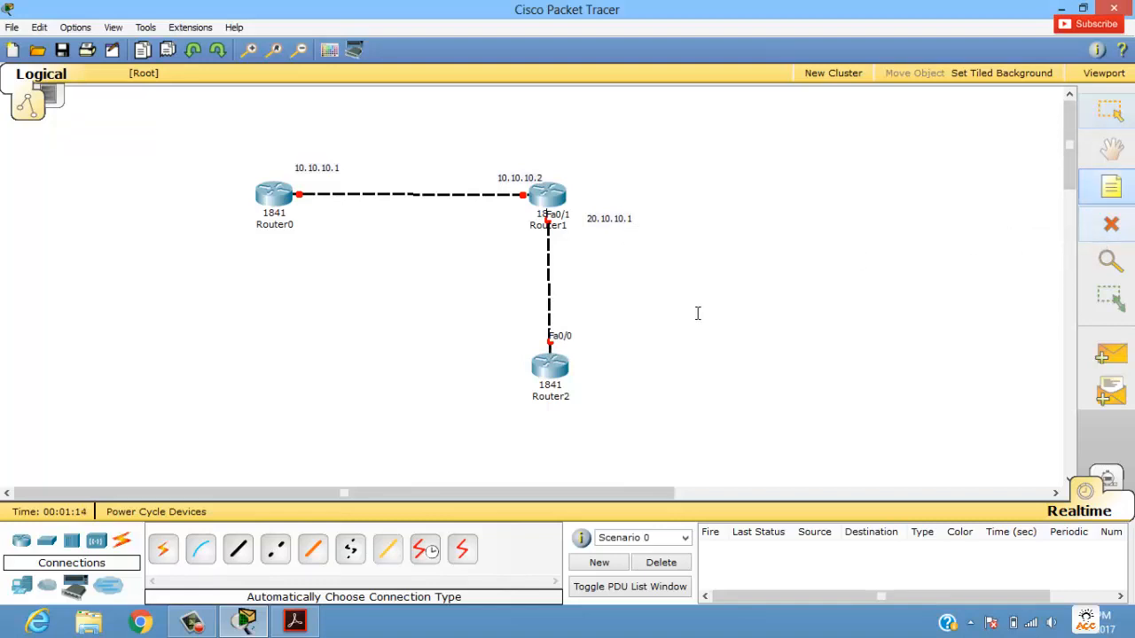
click(596, 357)
text(20.1)
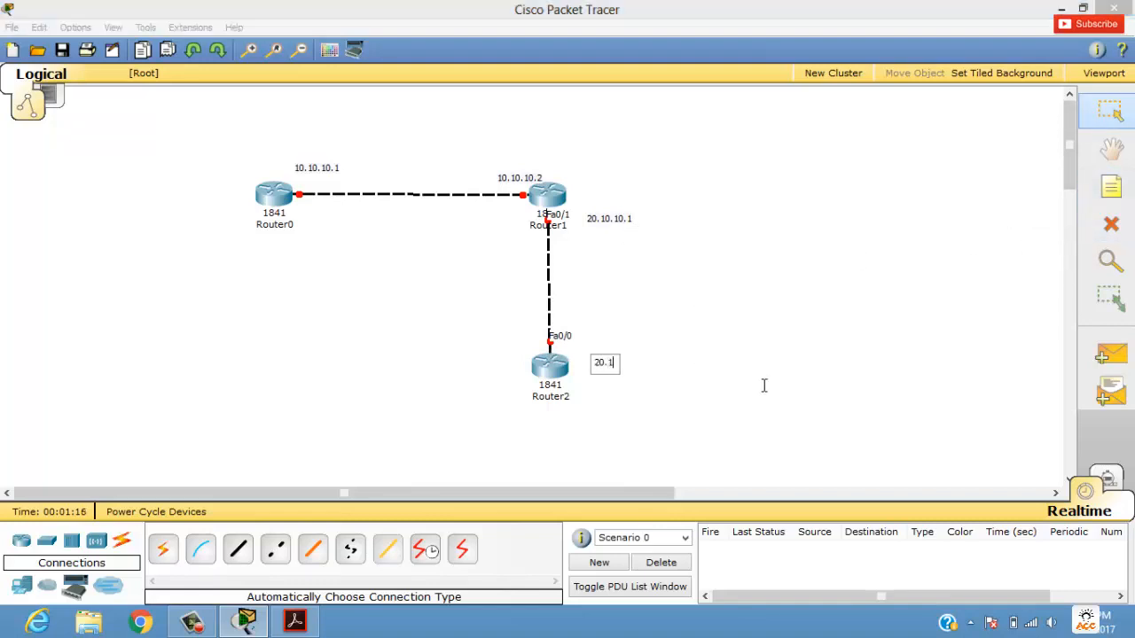
text(0.10.1)
key(BackSpace)
text(2)
click(763, 334)
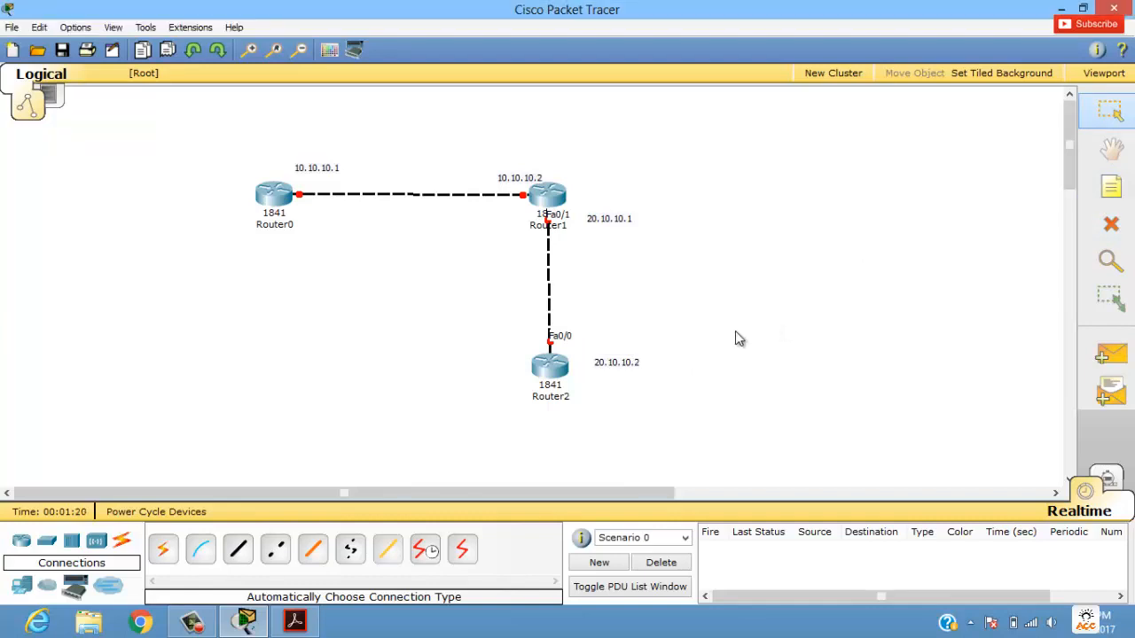
click(626, 371)
drag(616, 220, 610, 196)
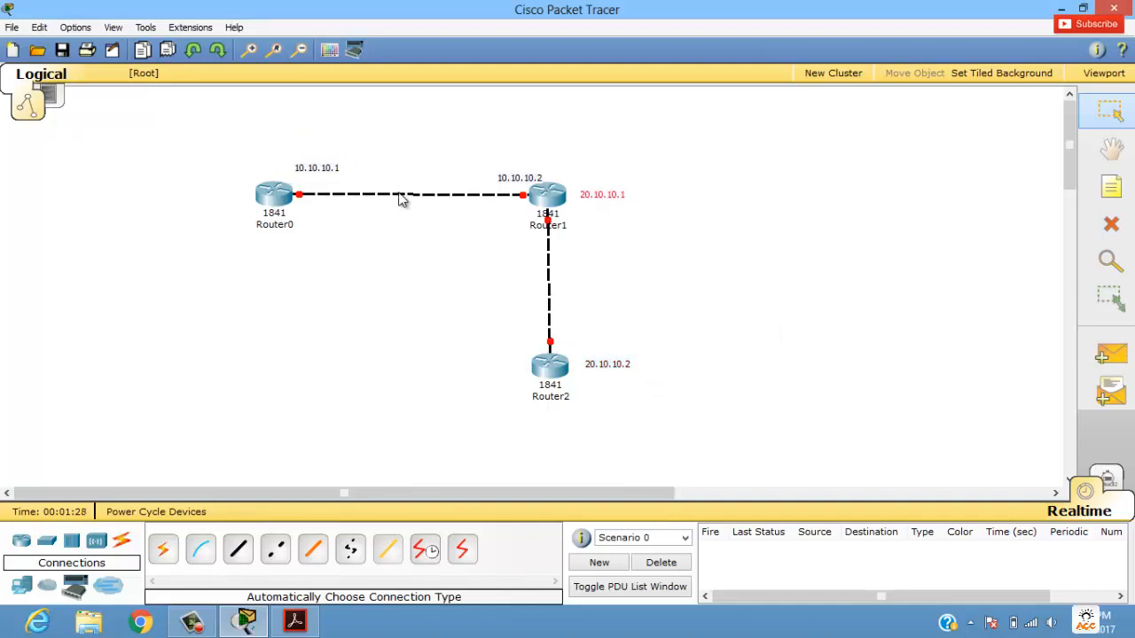
- Configure Router0's FastEthernet0/0 with IP address 10.10.10.1 and subnet mask 255.0.0.0, and turn the port on
click(282, 197)
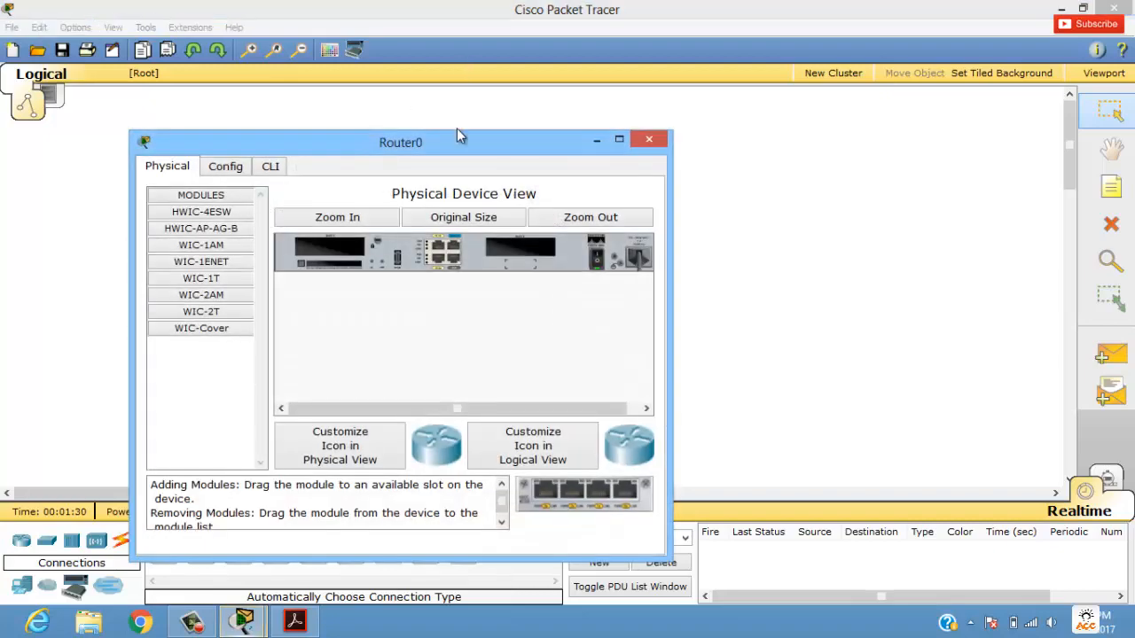
drag(457, 128, 838, 137)
click(265, 211)
drag(575, 146, 979, 112)
click(650, 134)
click(626, 311)
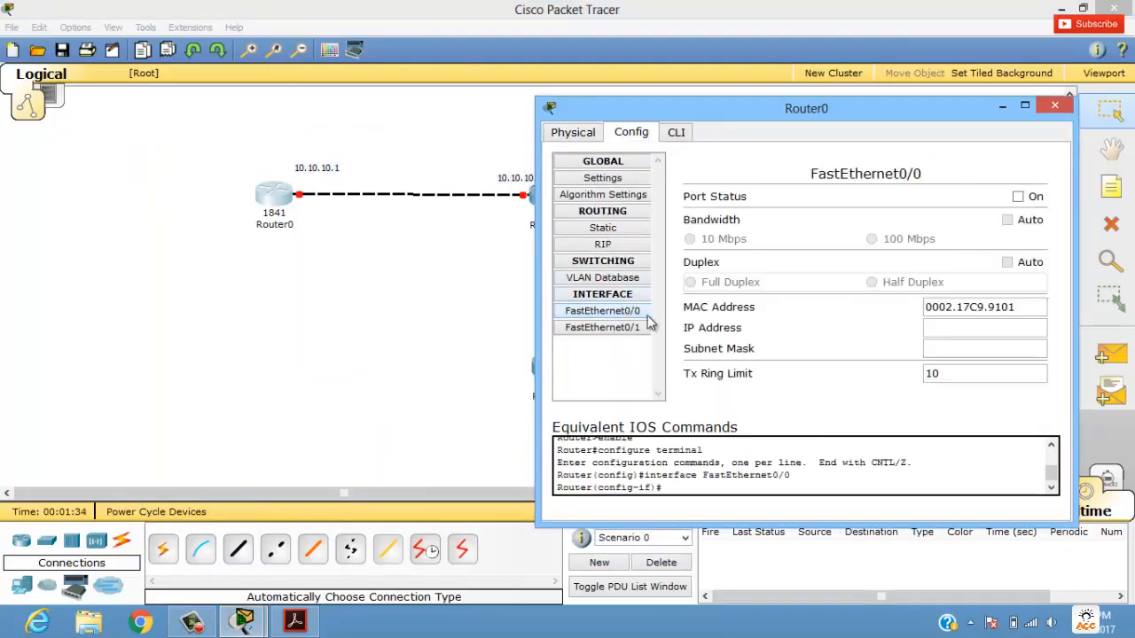
click(961, 327)
text(10.10.10.1)
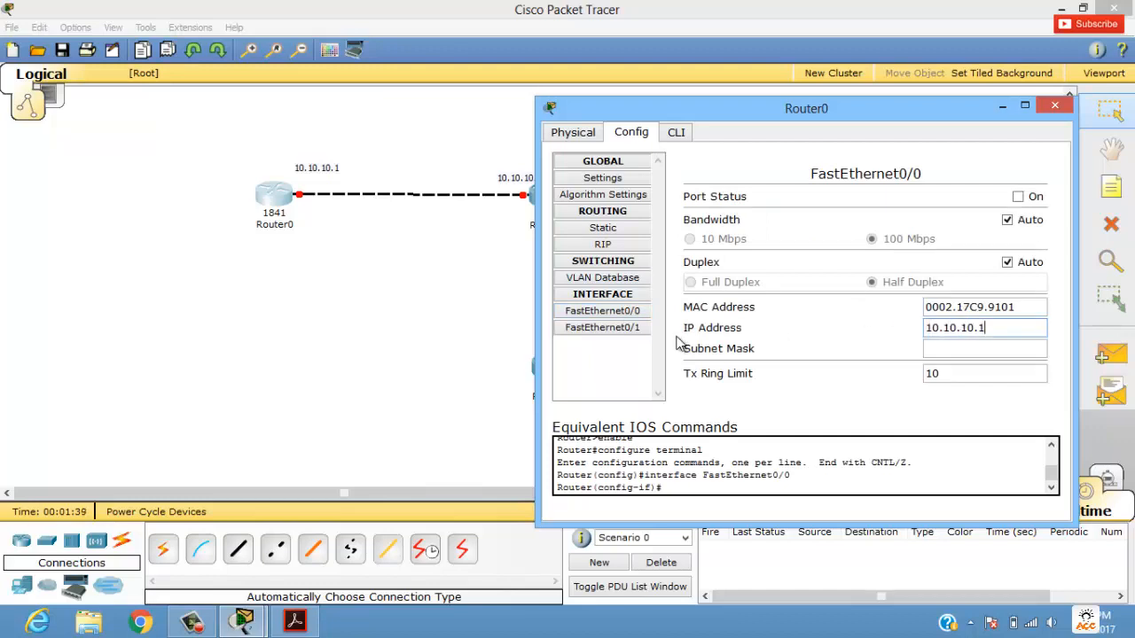
key(Tab)
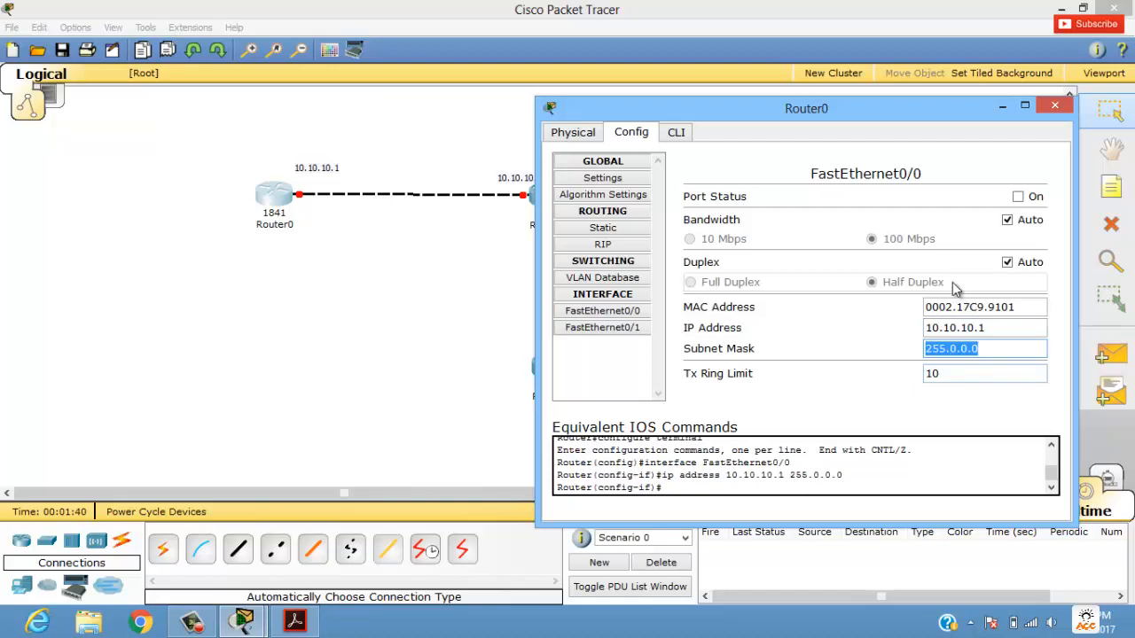
click(1018, 197)
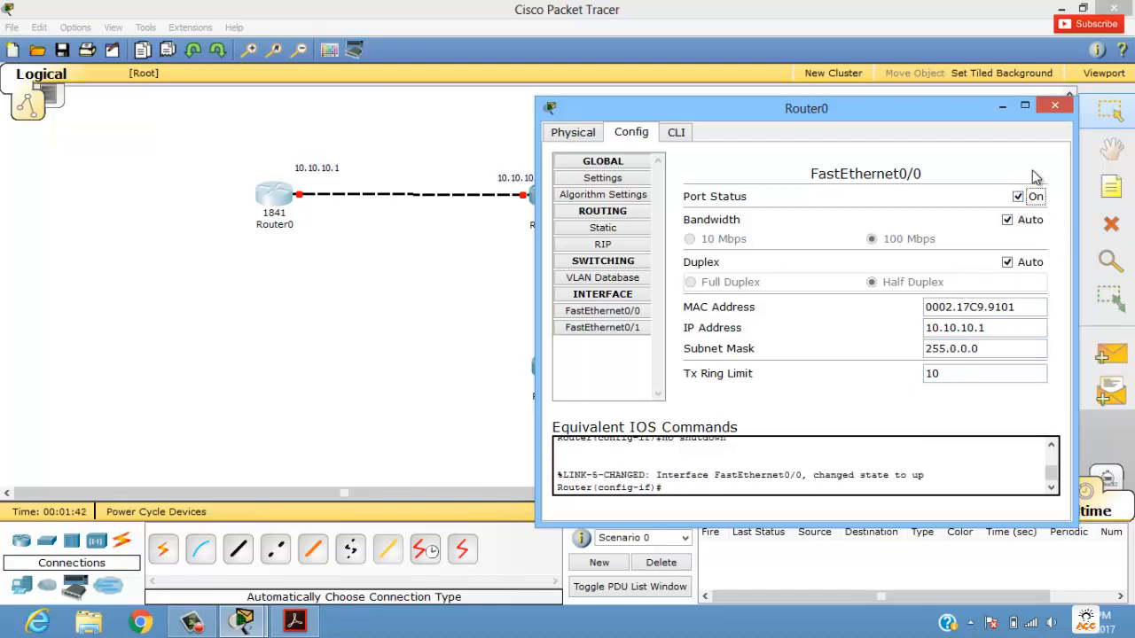
click(1053, 108)
- Open Router1's command line interface and answer n to the initial configuration dialog
mouse_move(552, 199)
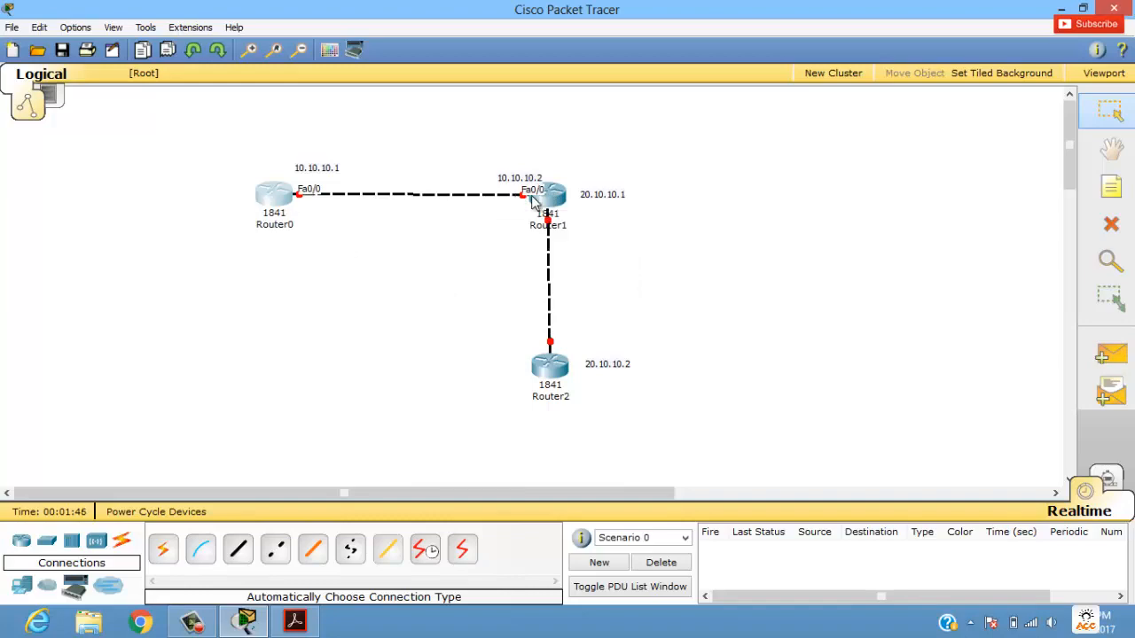
click(543, 203)
drag(361, 56, 761, 112)
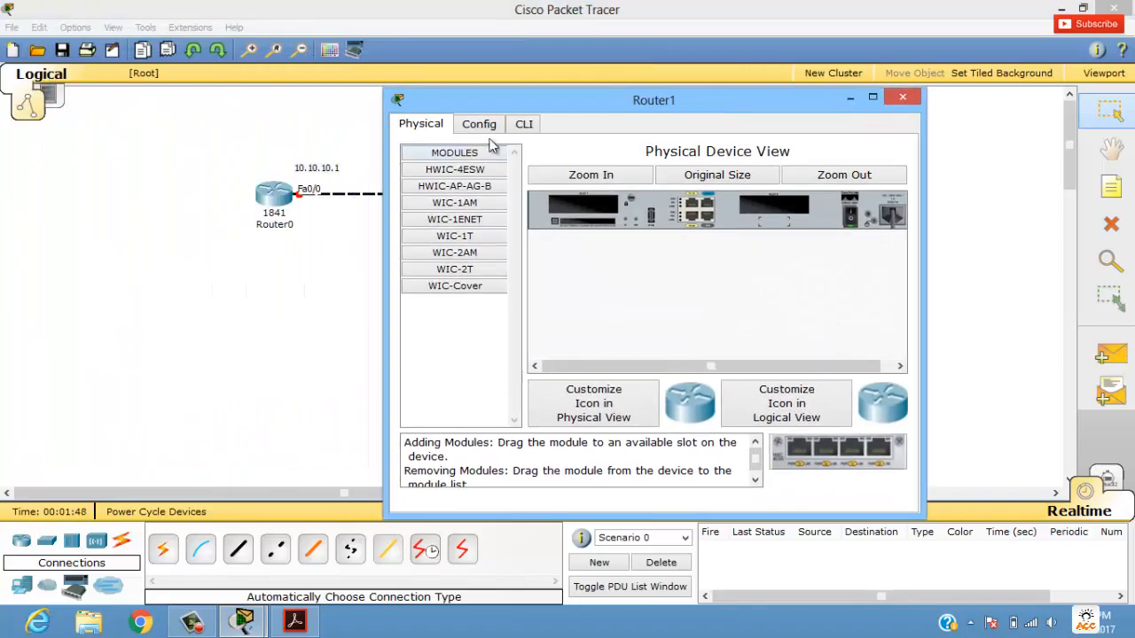
click(528, 125)
drag(541, 106, 550, 99)
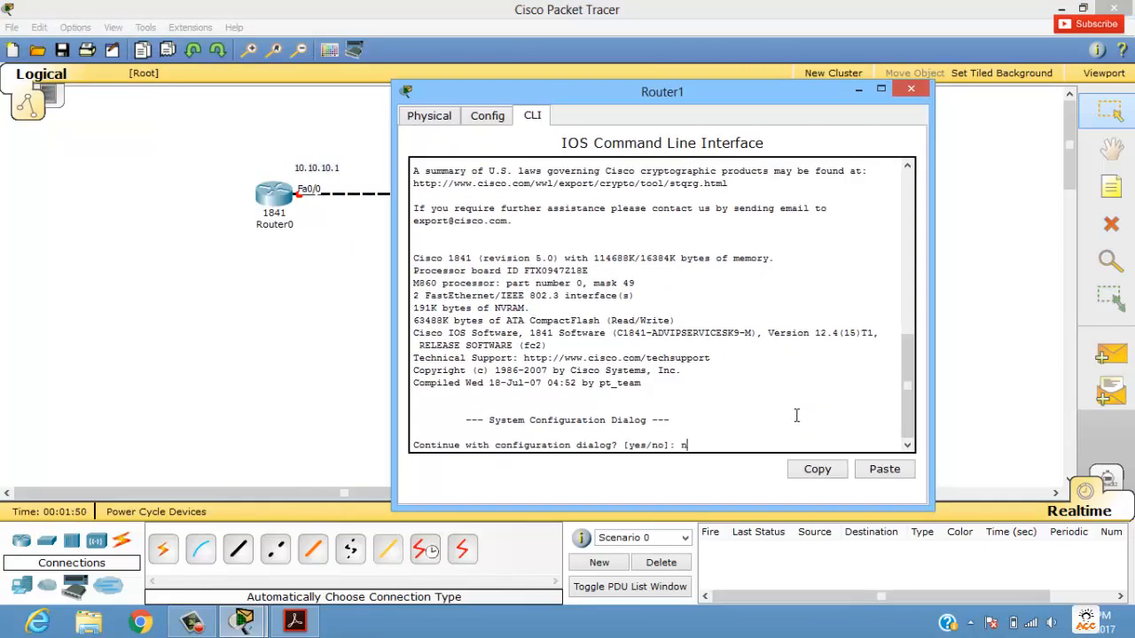
text(n)
key(Return)
key(Return)
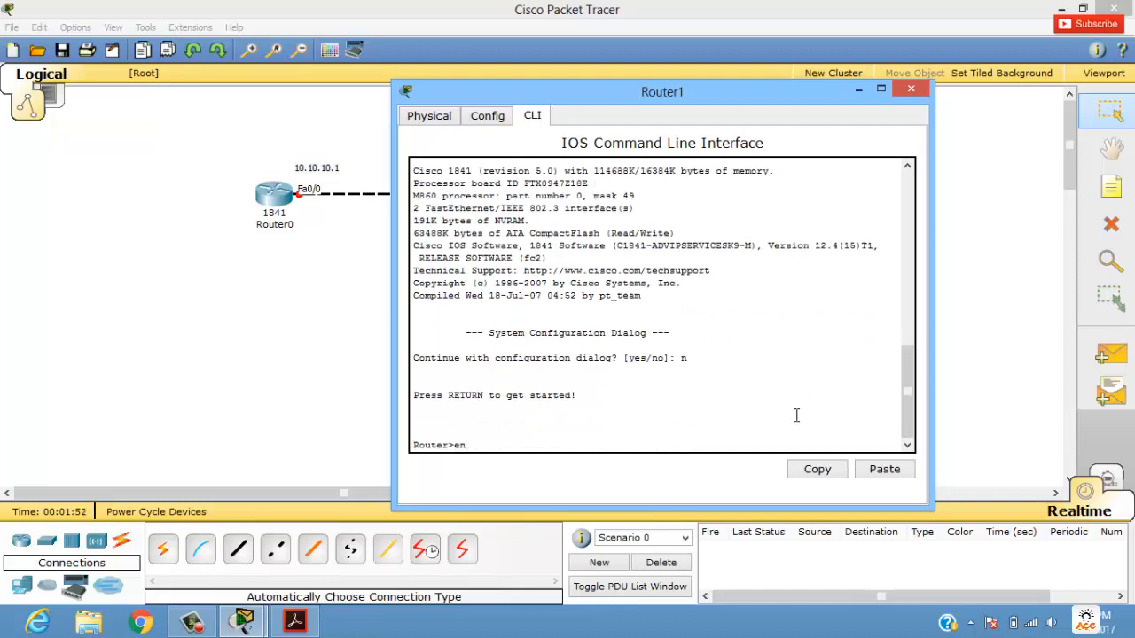
- Enter privileged mode and global configuration mode on Router1 with en and config t
text(en)
key(Return)
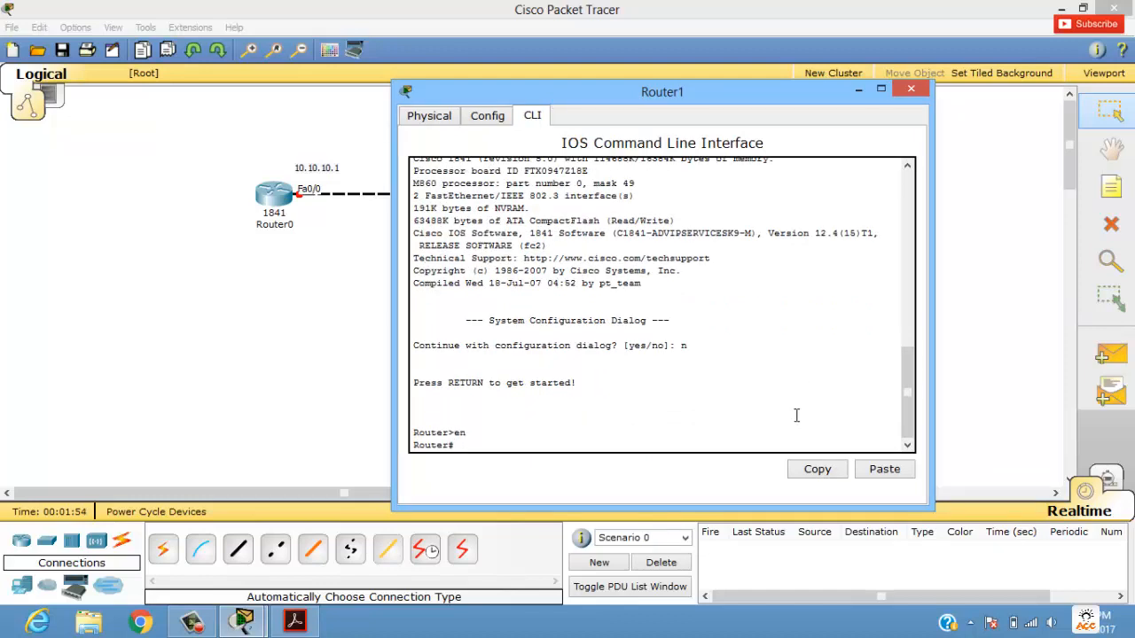
text(config t)
key(Return)
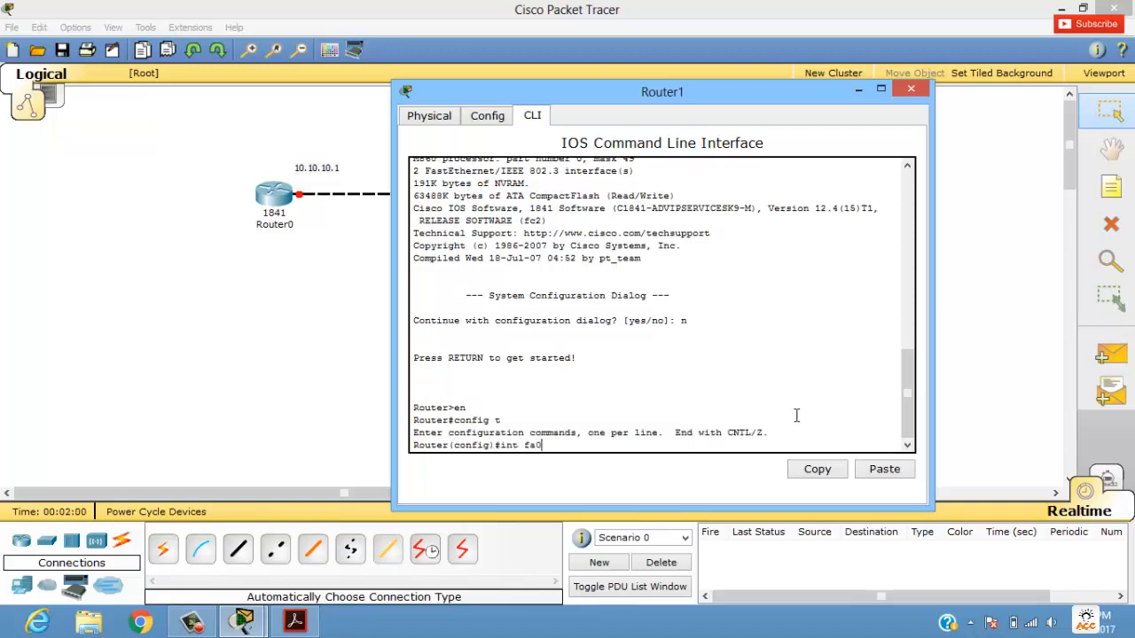
- Configure Router1's interface fa0/0 with ip add 10.10.10.2 255.0.0.0 and enable it with no shut
key(Return)
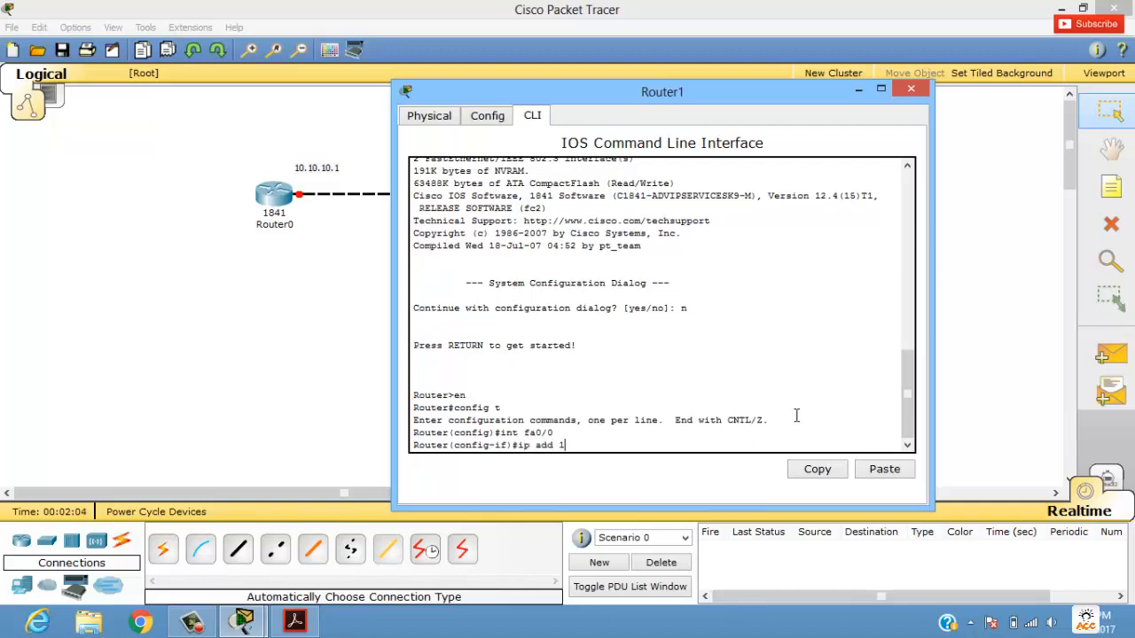
text(ip add 10.10.10.)
key(Return)
key(Up)
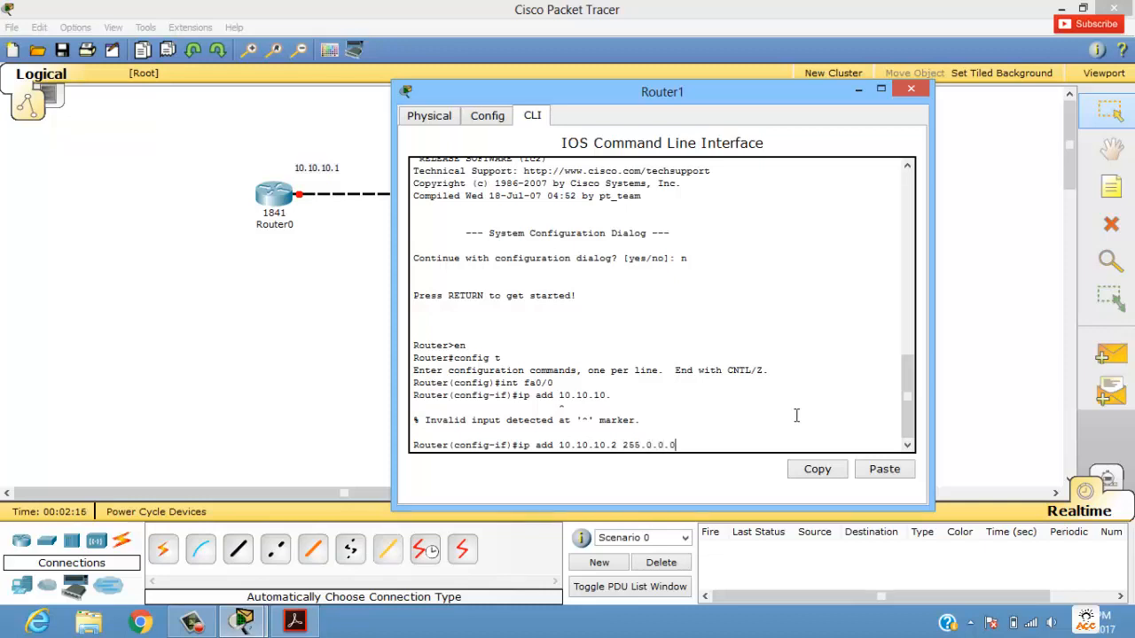
key(Return)
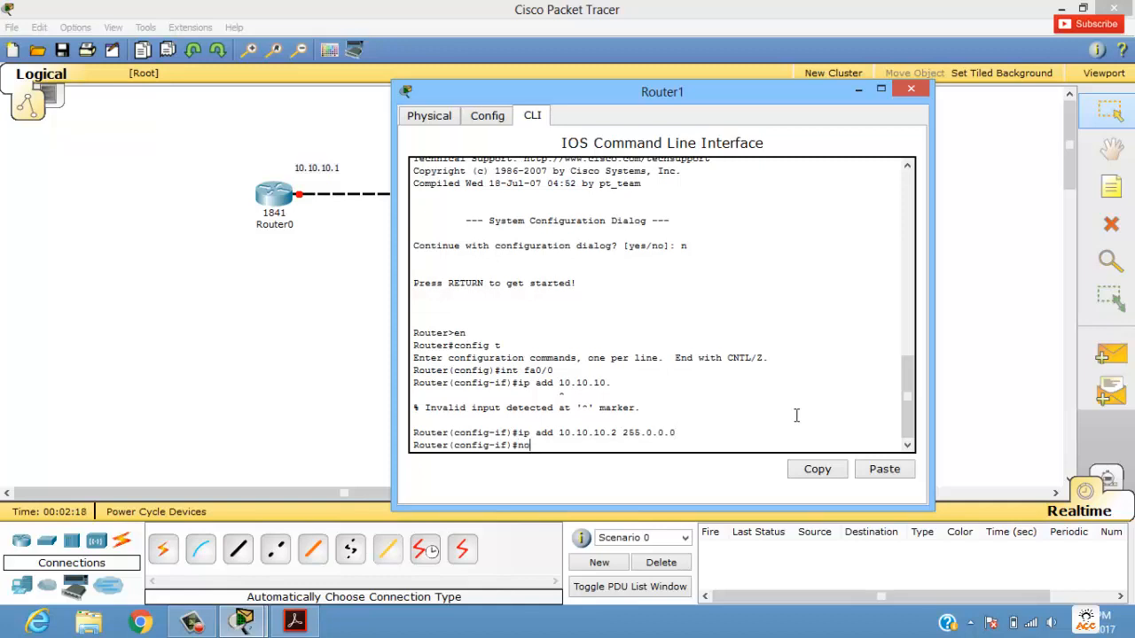
text(no shut)
key(Return)
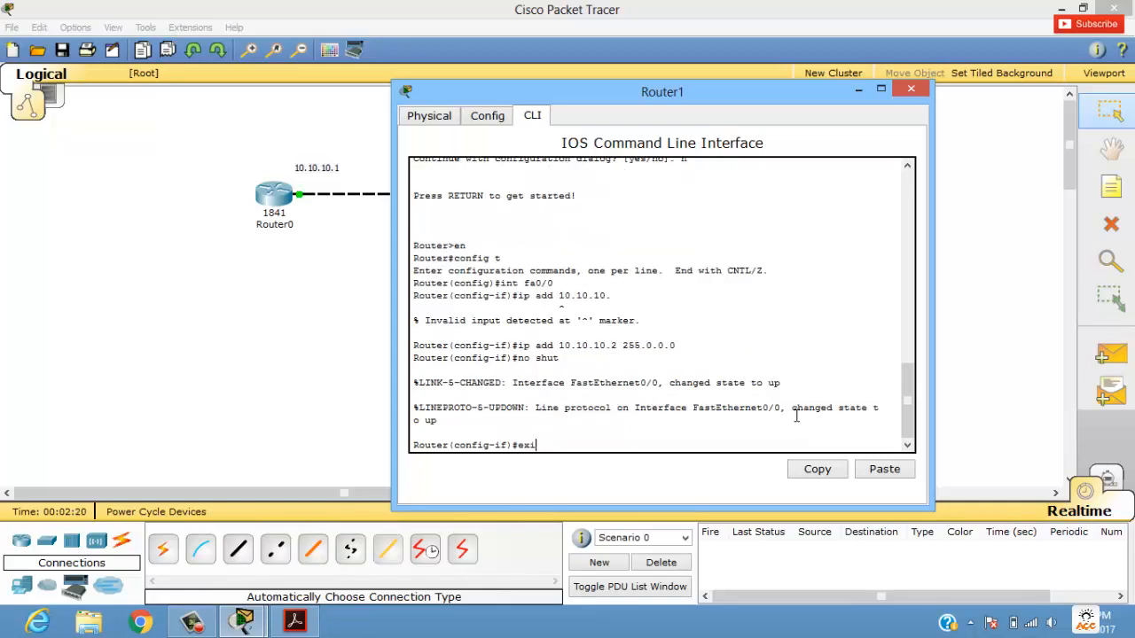
- Exit interface fa0/0 on Router1, check the port used by the link to Router2, and enter int fa0/1
text(exit)
key(Return)
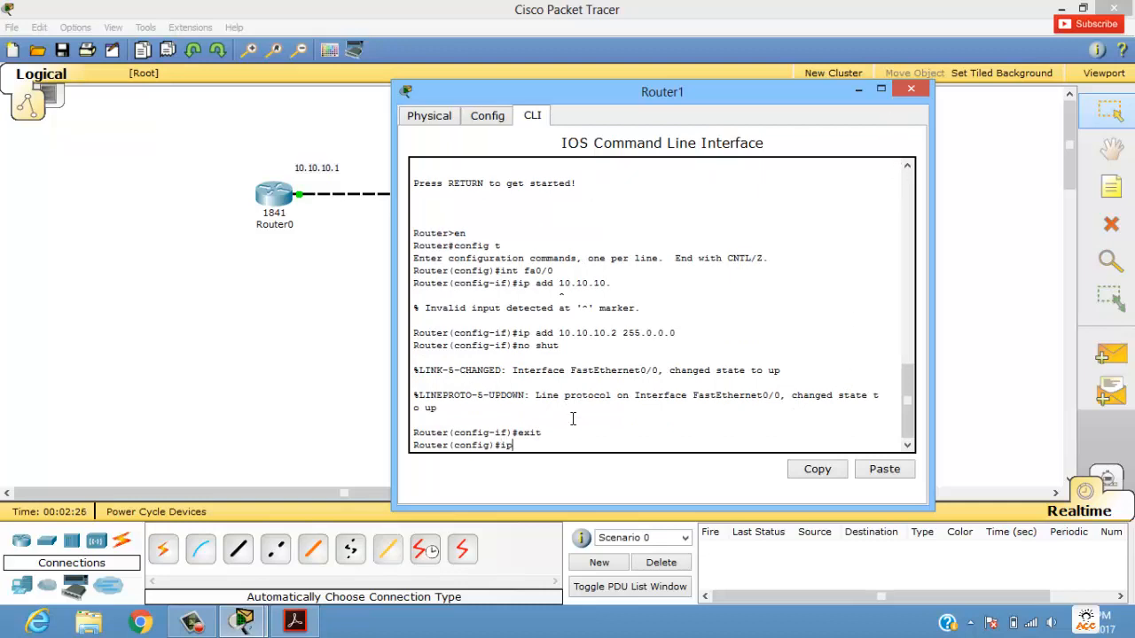
text(int fa)
drag(770, 92, 327, 227)
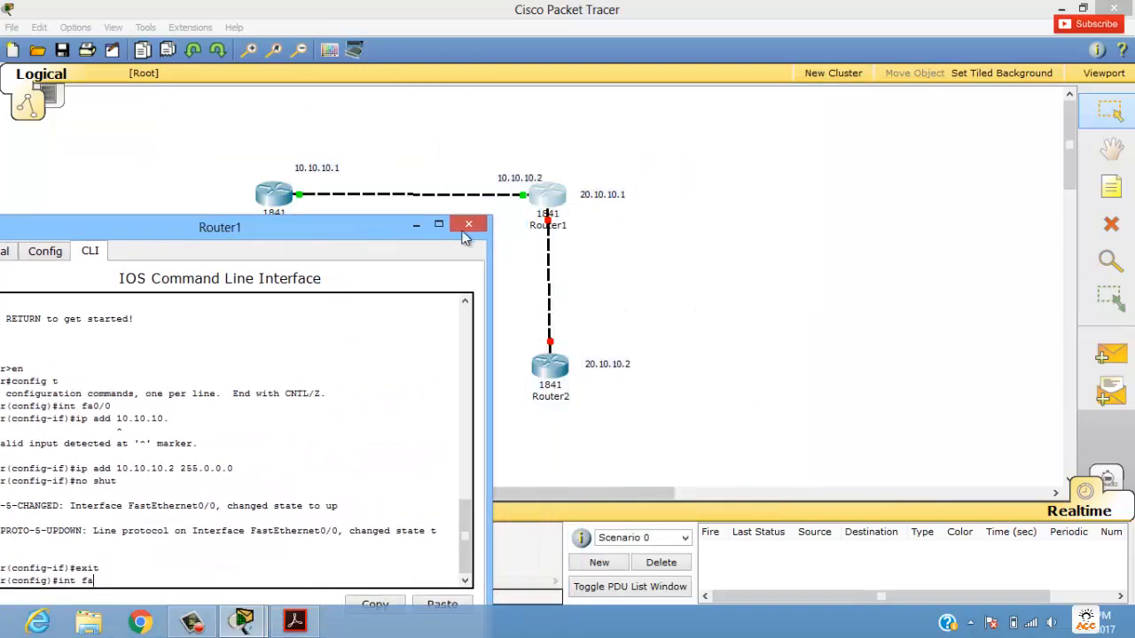
click(549, 227)
click(549, 215)
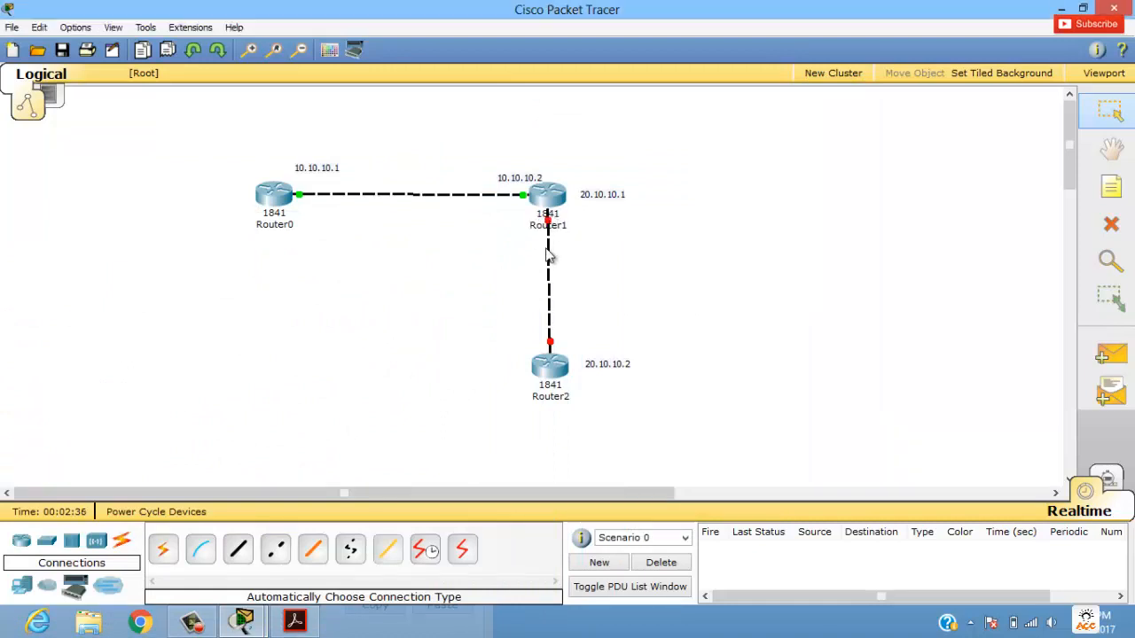
mouse_move(550, 243)
click(557, 192)
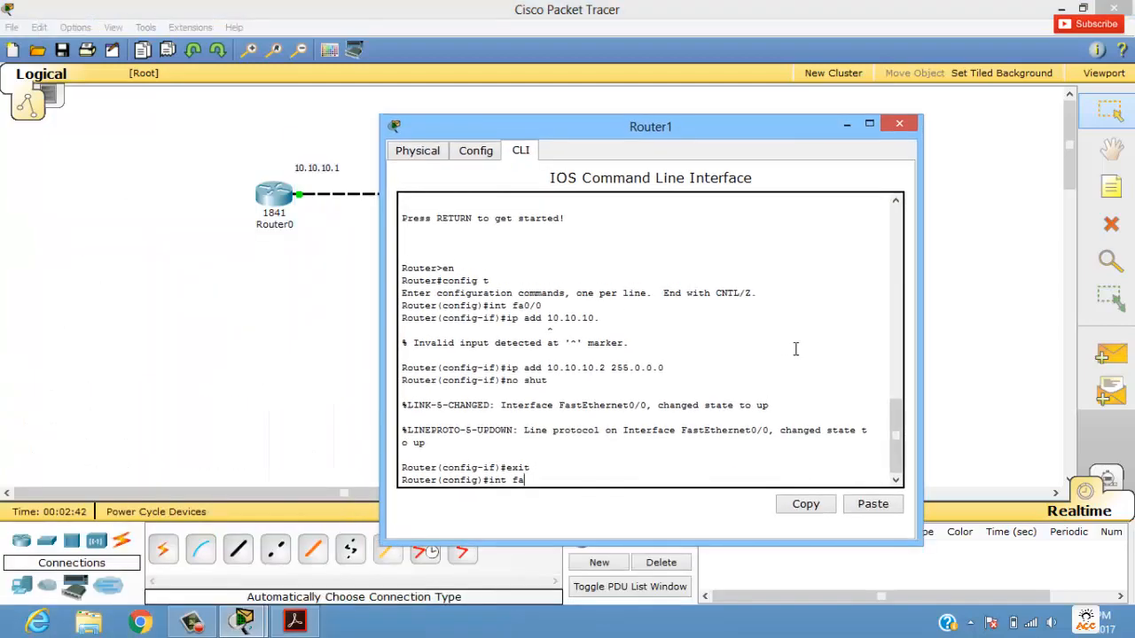
key(Return)
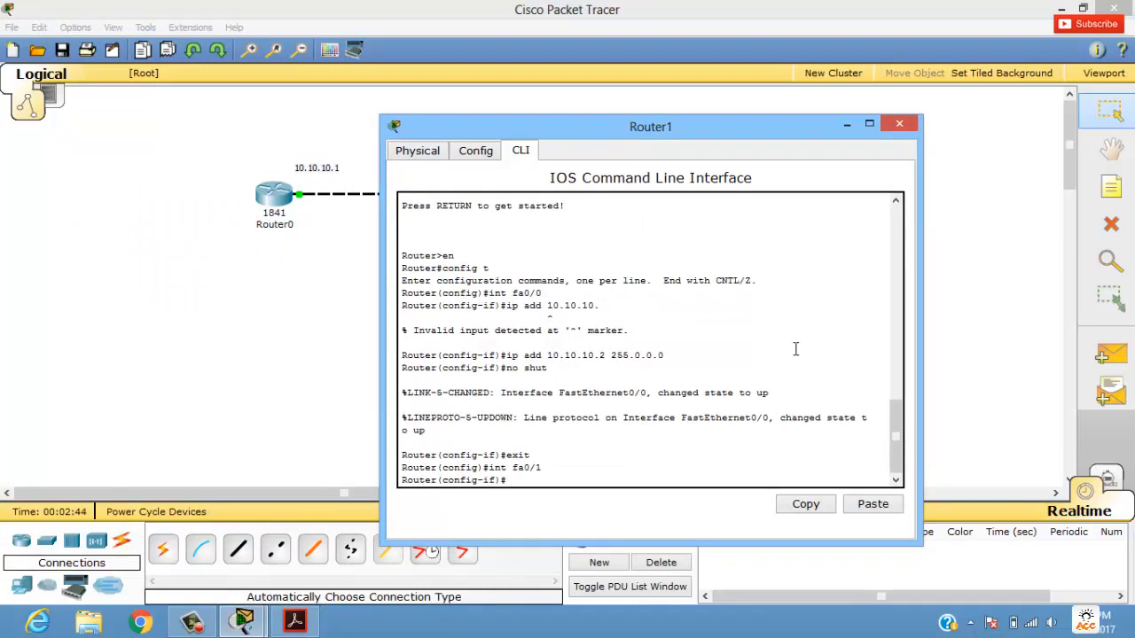
- Configure Router1's interface fa0/1 with ip add 20.10.10.1 255.0.0.0, enable it with no shut, and exit interface mode
text(ip add 20.10.10.1 255.0.0.0)
key(Return)
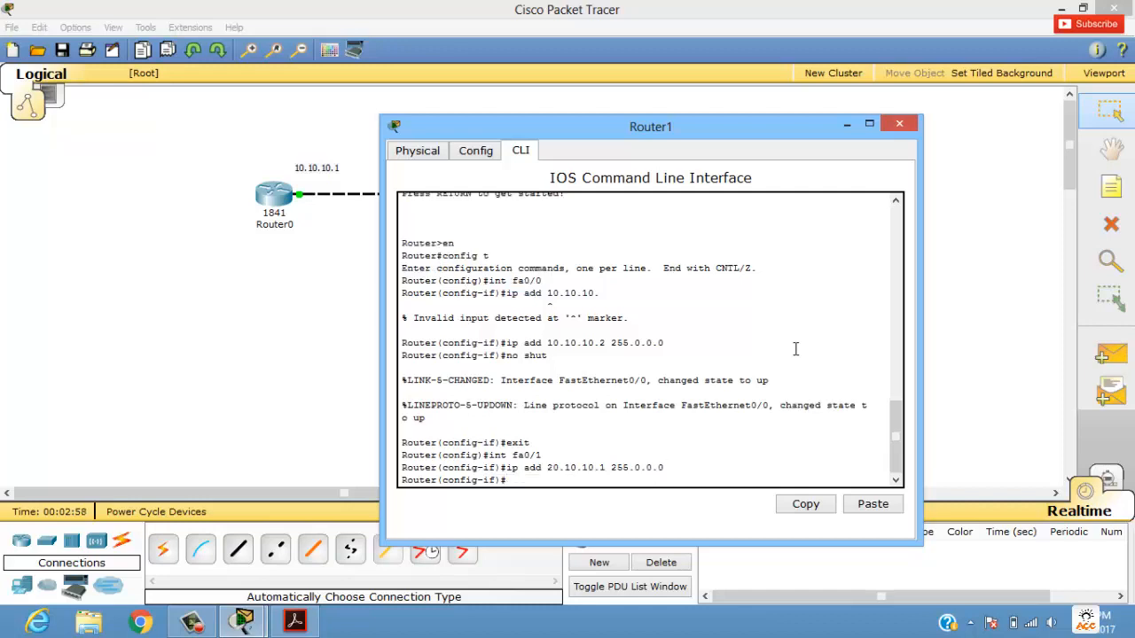
key(Return)
text(e)
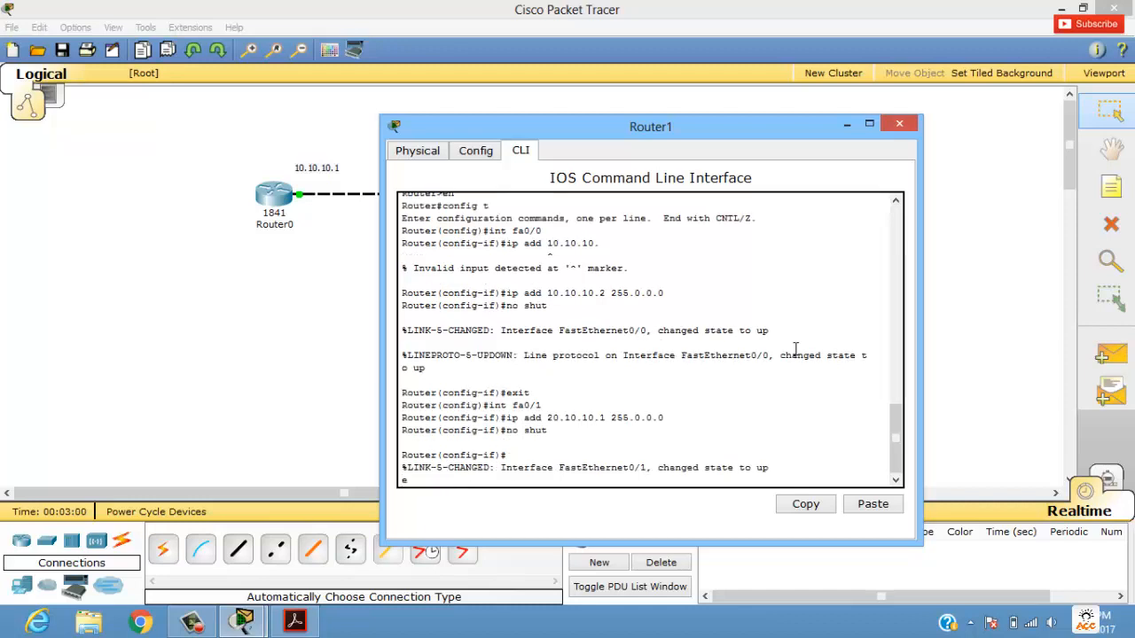
text(xit)
key(Return)
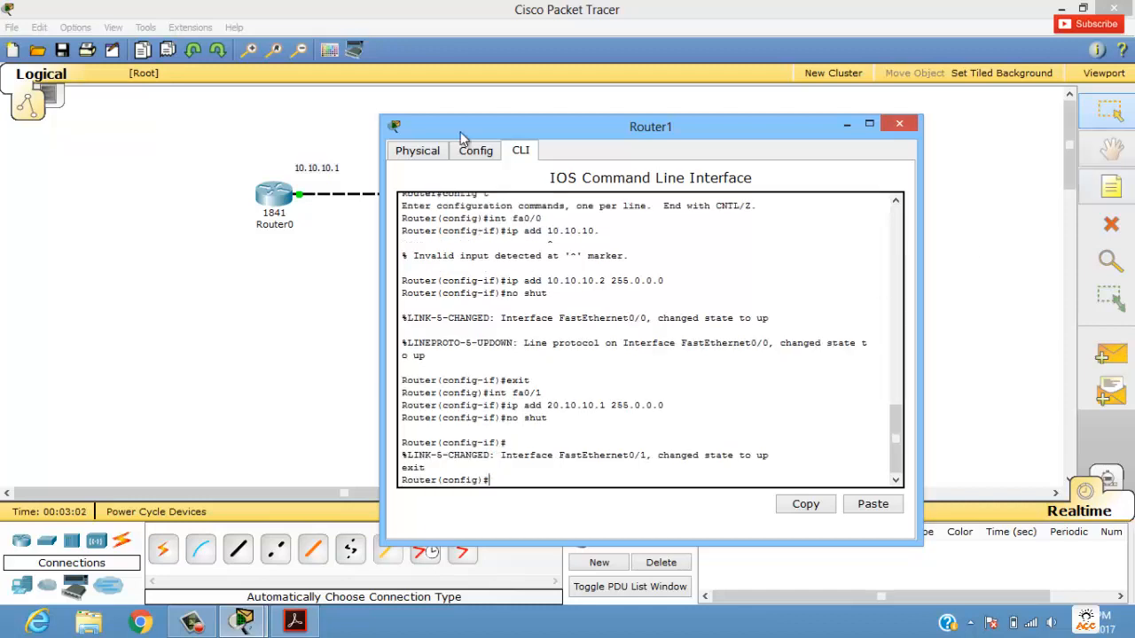
- Review the IP settings of Router1's FastEthernet0/0 and FastEthernet0/1 interfaces and close the router's window
click(476, 152)
click(448, 329)
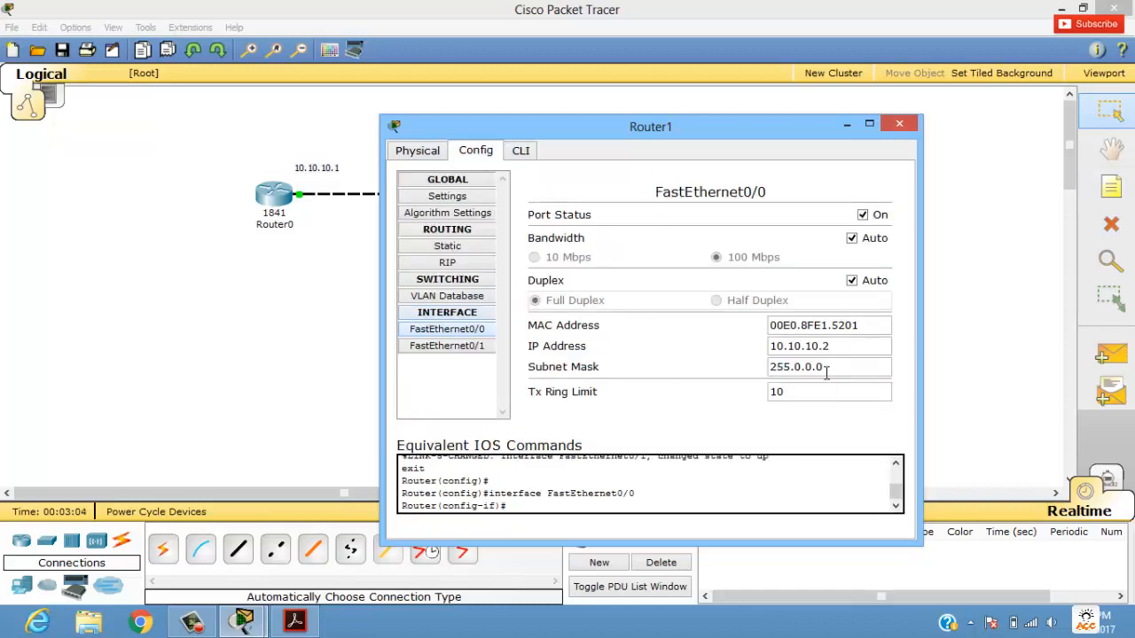
drag(684, 126, 663, 185)
click(455, 362)
click(819, 180)
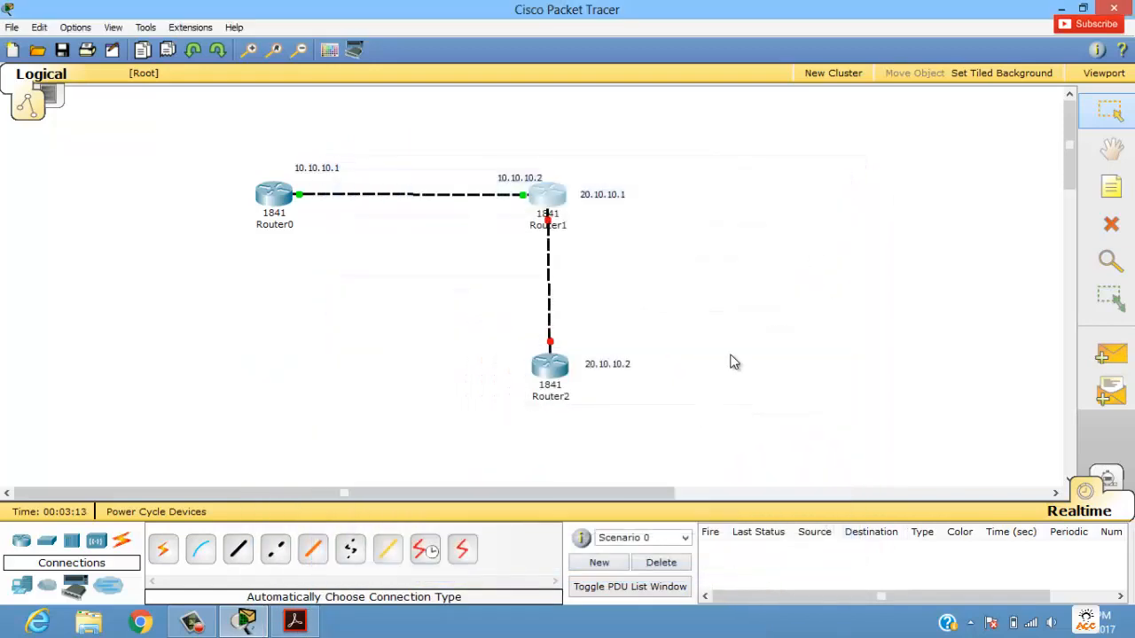
- Configure Router2's FastEthernet0/0 with IP address 20.10.10.2 and subnet mask 255.0.0.0, and turn the port on
click(571, 372)
drag(345, 77, 621, 77)
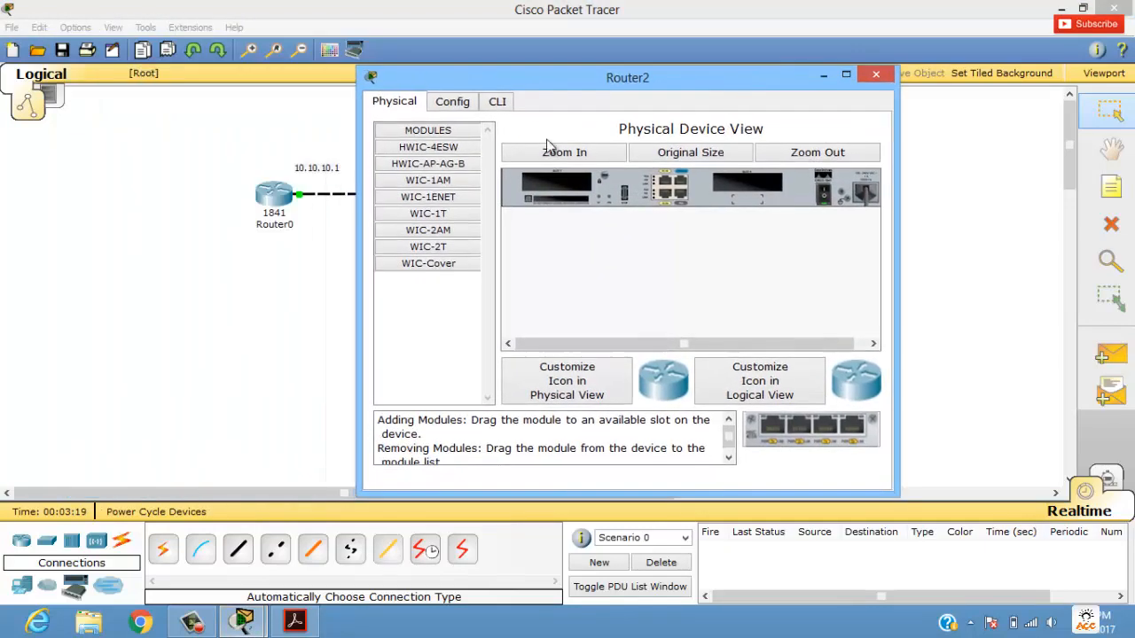
click(452, 103)
click(434, 280)
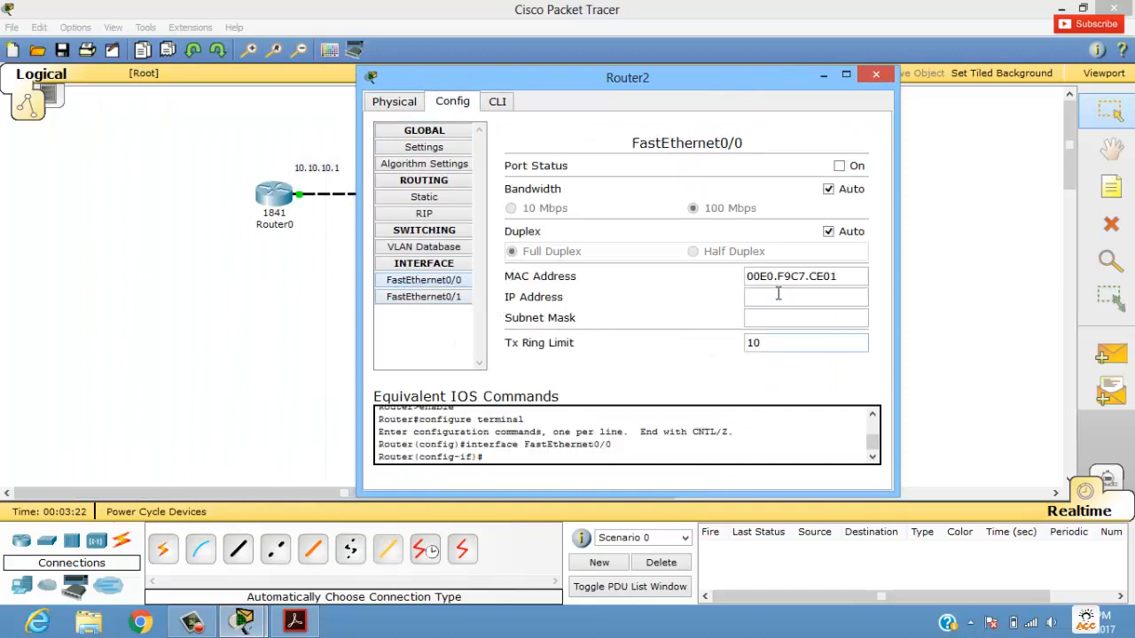
text(20.10.10.2)
key(Tab)
click(842, 166)
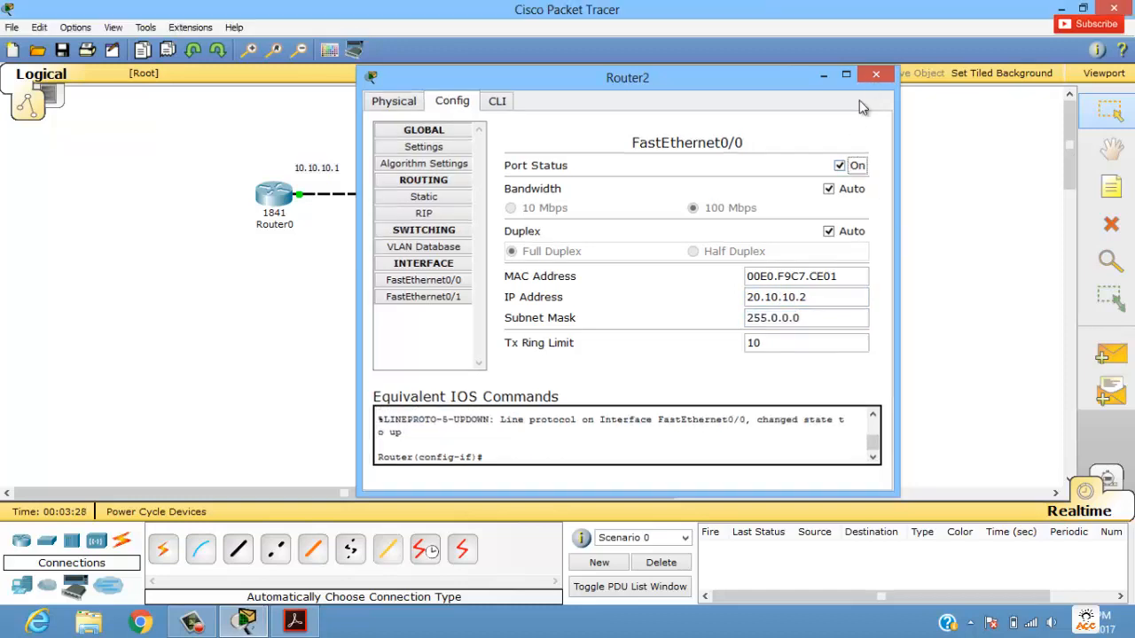
click(875, 74)
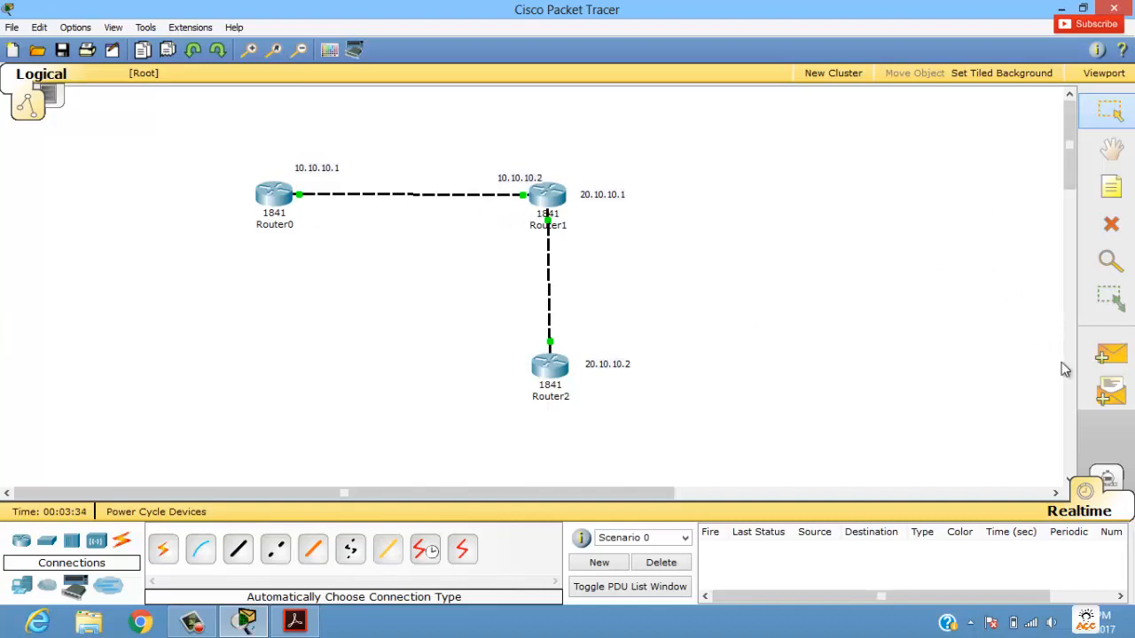
- Send a simple PDU from Router0 to Router1, check its status, and delete the scenario's PDU
click(1111, 355)
click(272, 197)
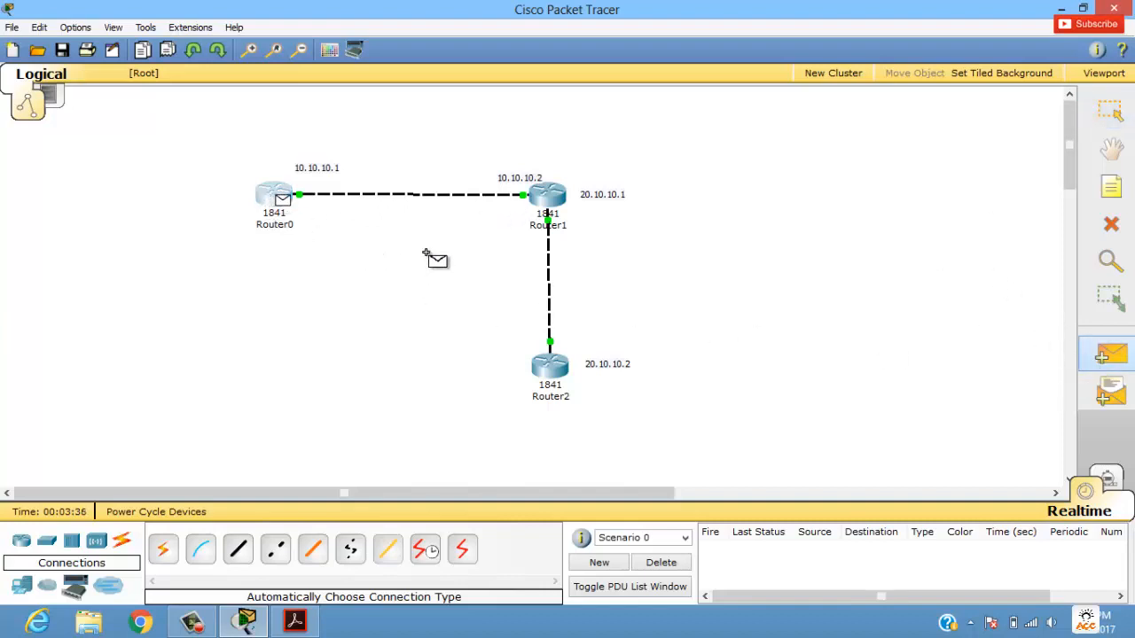
click(547, 197)
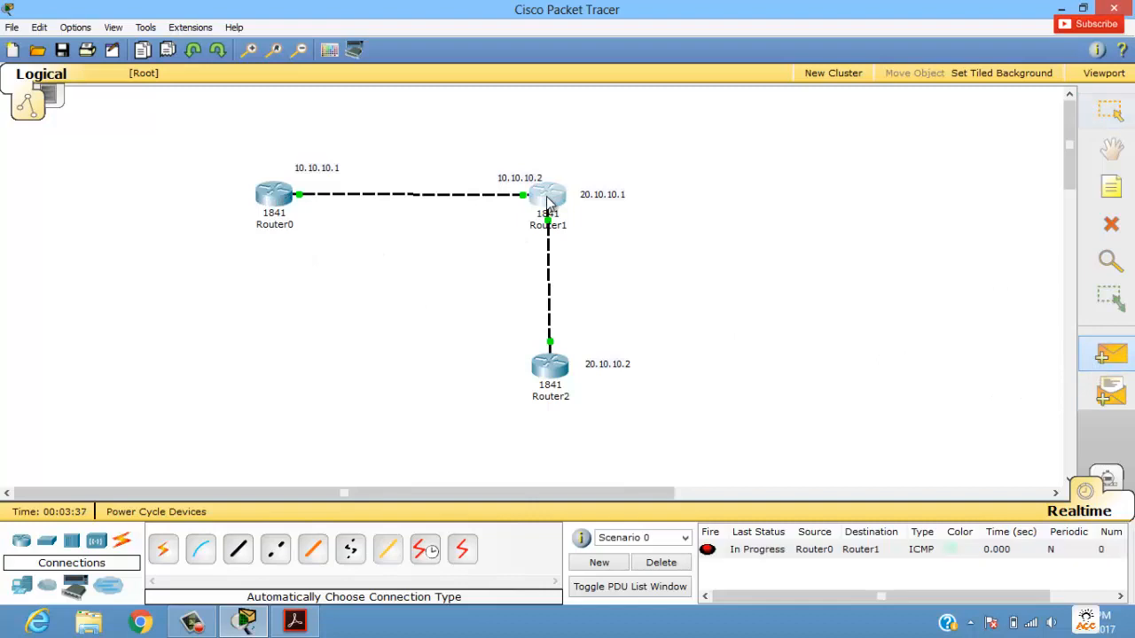
click(717, 556)
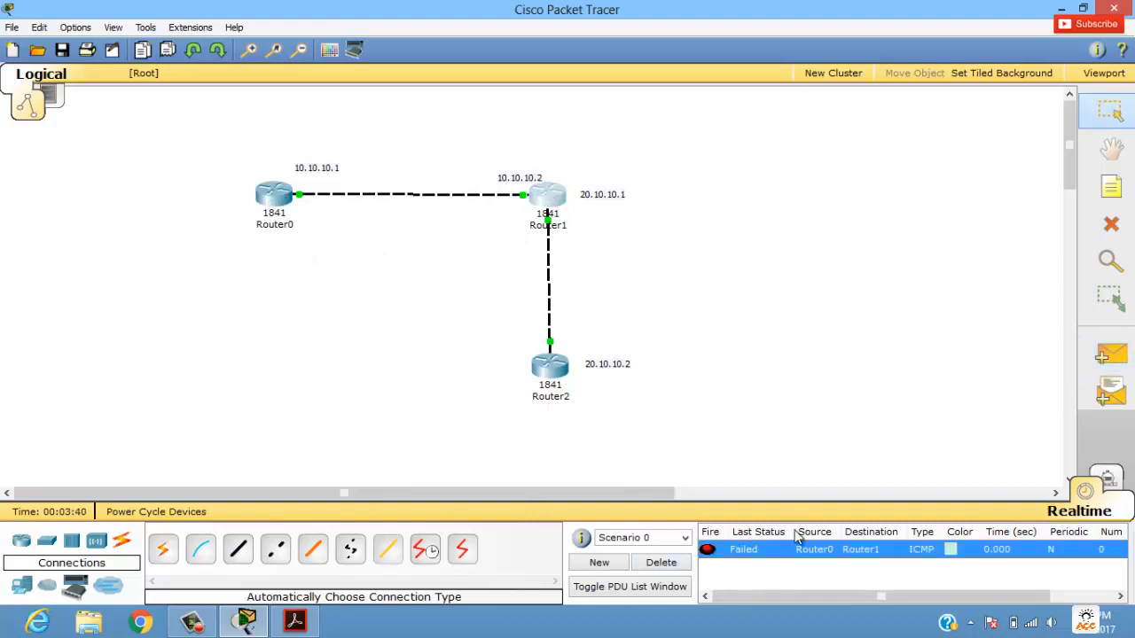
click(800, 260)
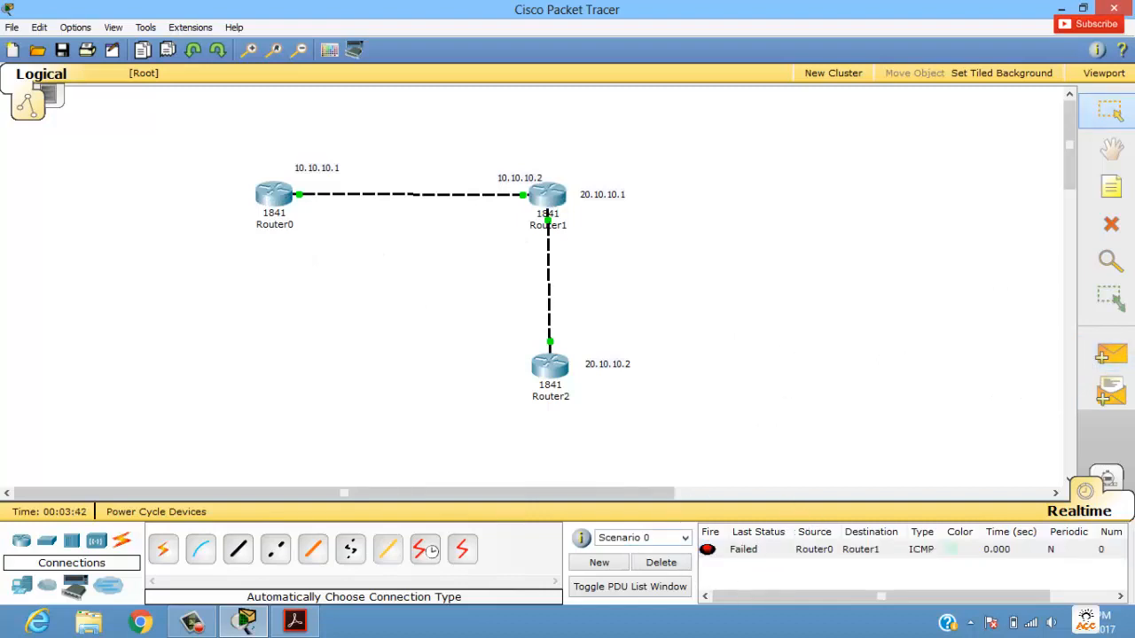
click(739, 551)
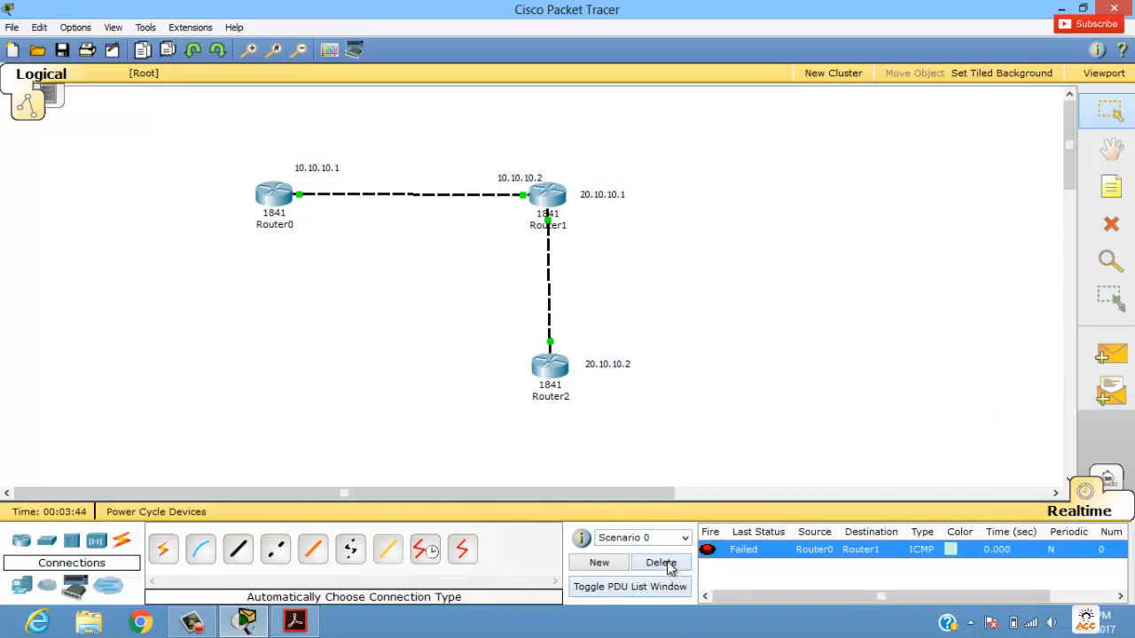
click(669, 568)
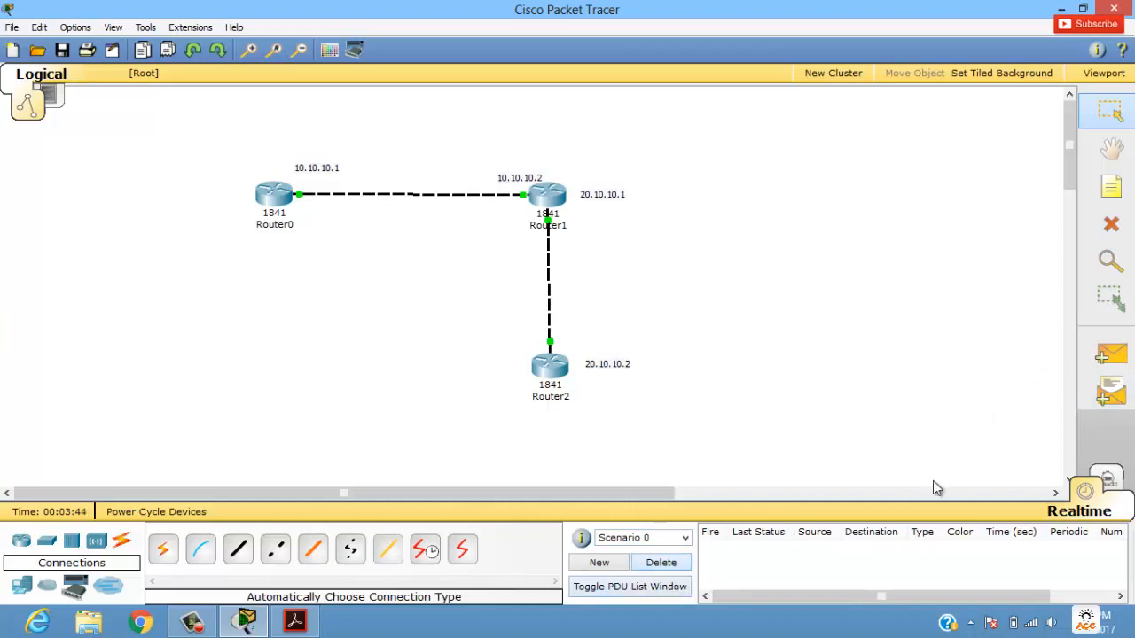
- Resend a simple PDU from Router0 to Router1 and check its status
click(1099, 364)
click(276, 199)
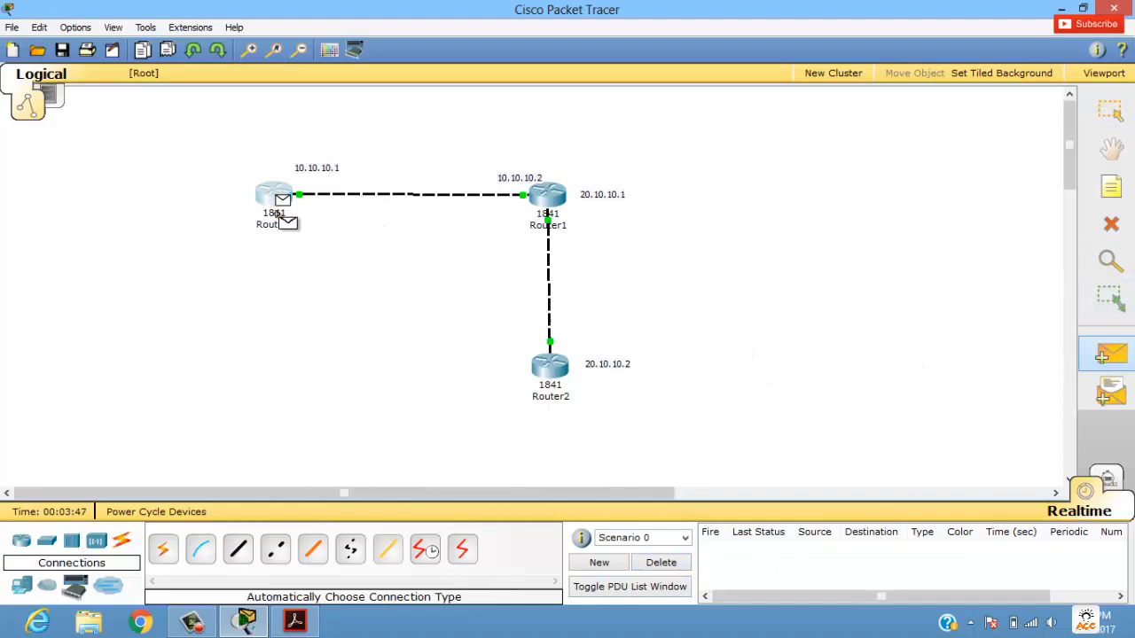
click(525, 205)
click(772, 551)
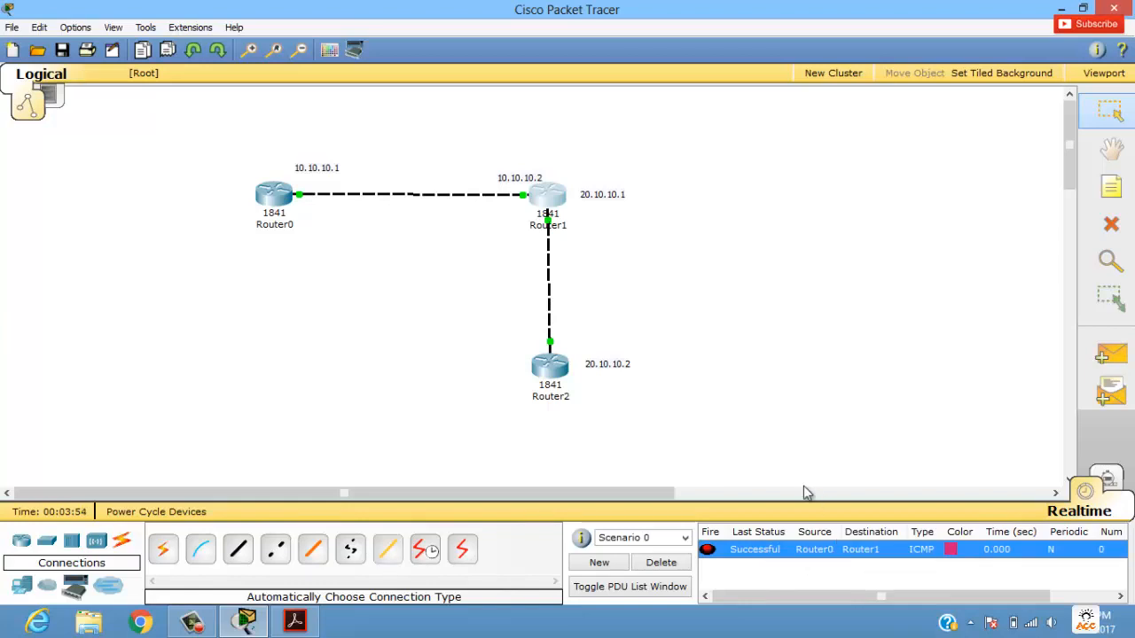
- Send a simple PDU from Router1 to Router2, check its status, and clear the scenario's PDU list
click(1106, 355)
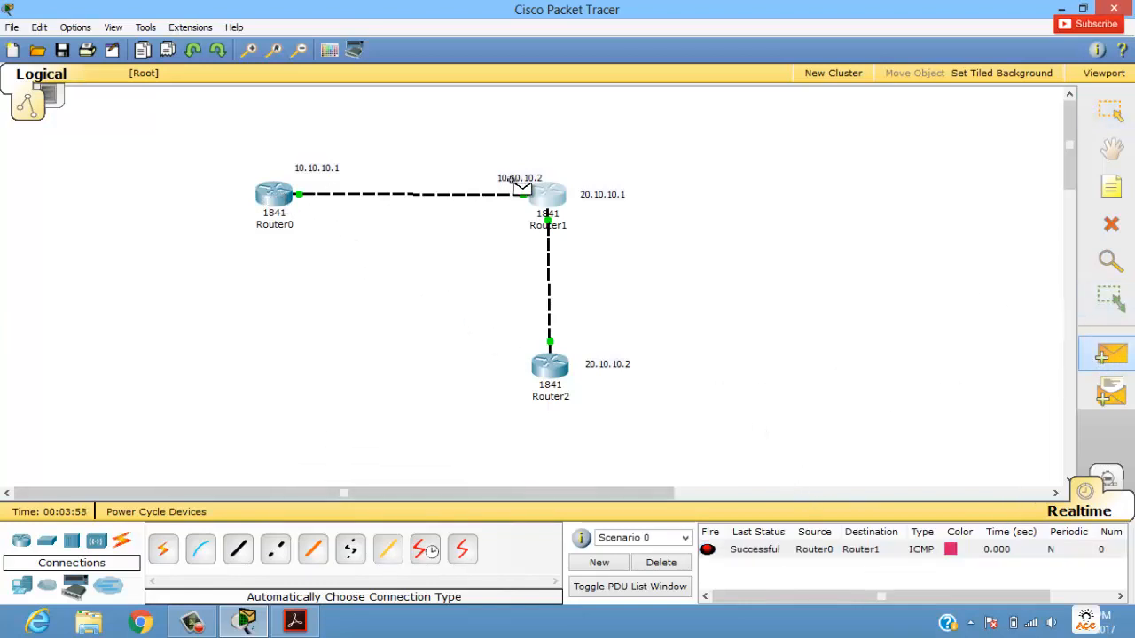
click(544, 193)
click(554, 370)
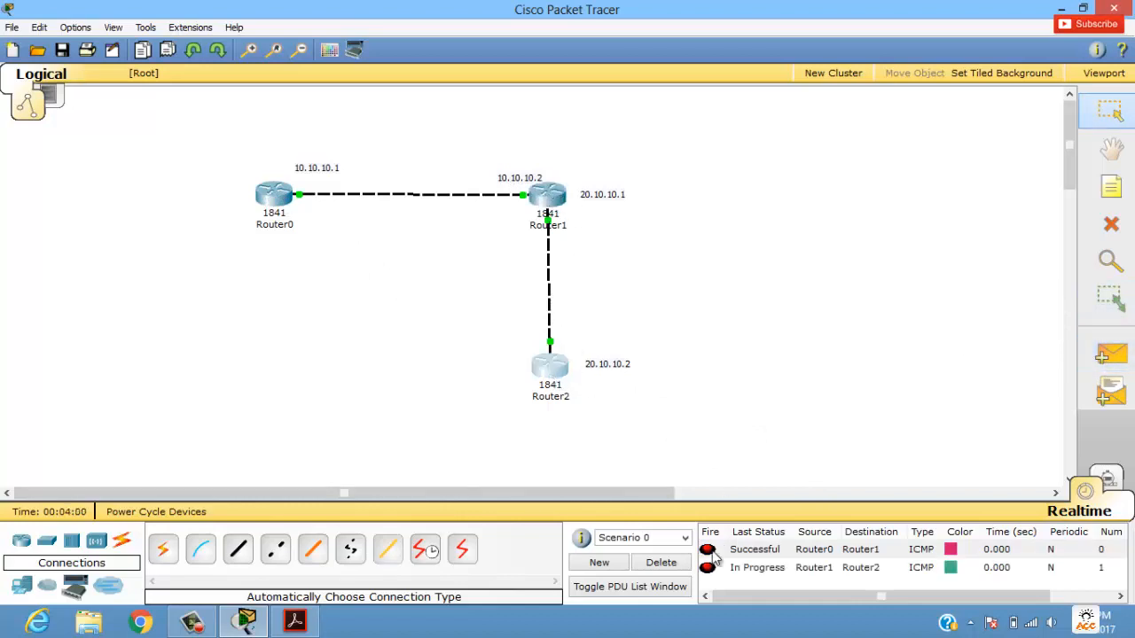
click(795, 570)
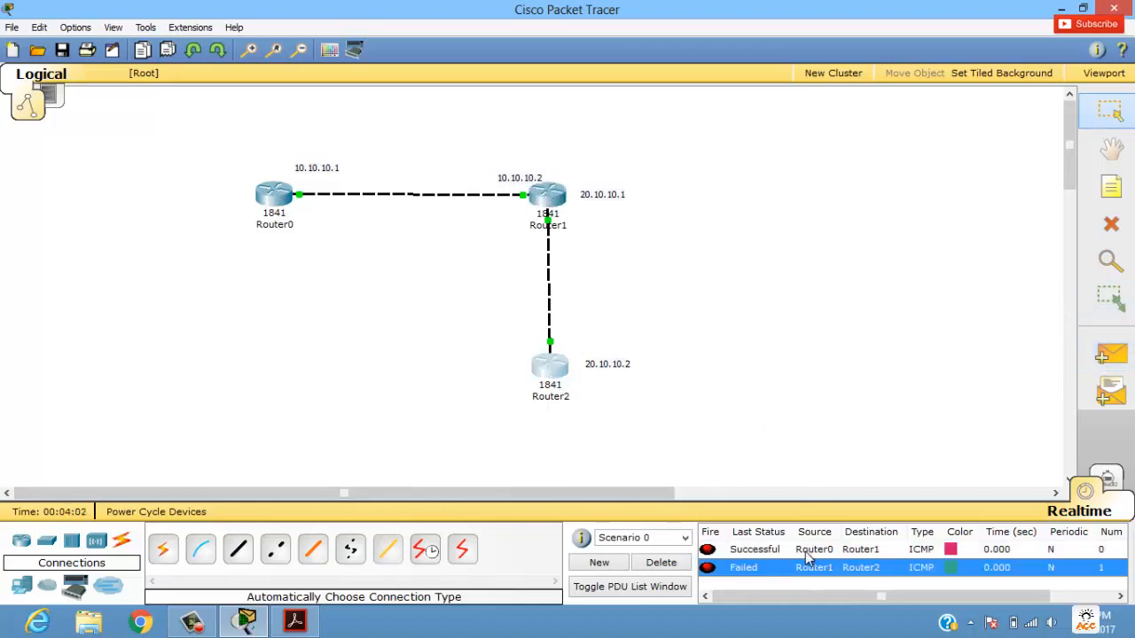
click(676, 563)
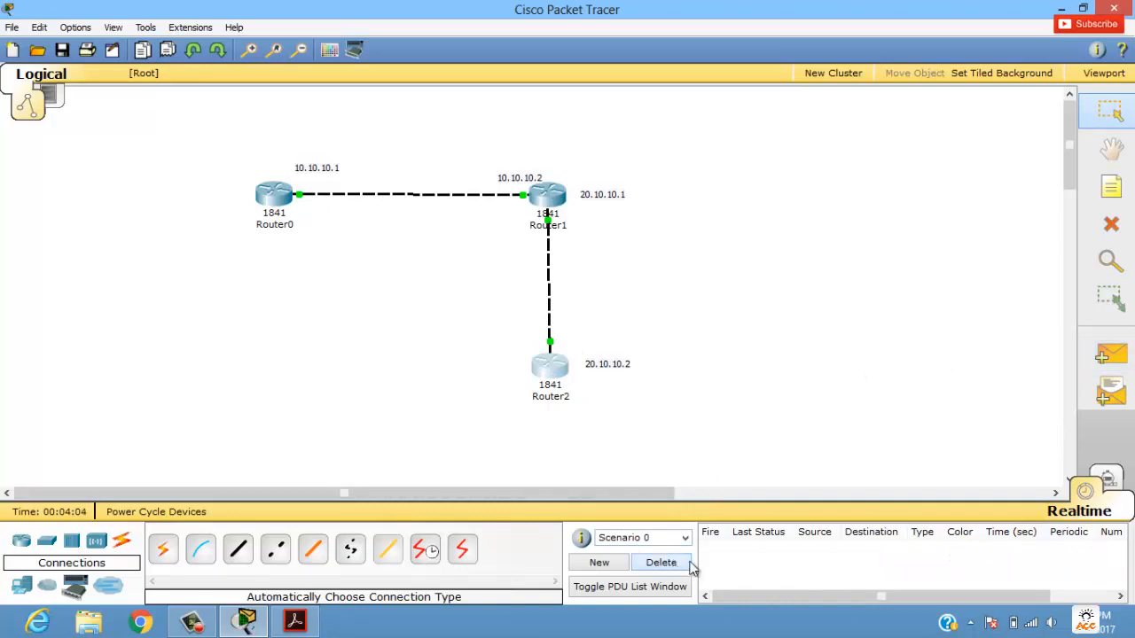
- Resend a simple PDU from Router1 to Router2, check its status, and clear the PDU list
click(1112, 357)
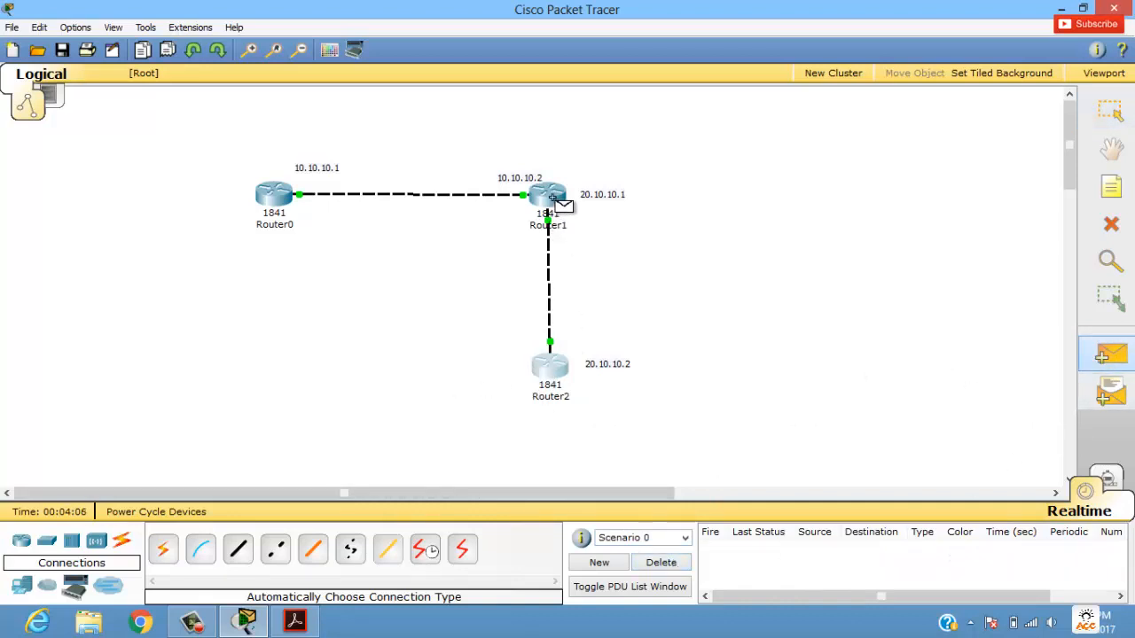
click(551, 199)
click(550, 379)
click(780, 549)
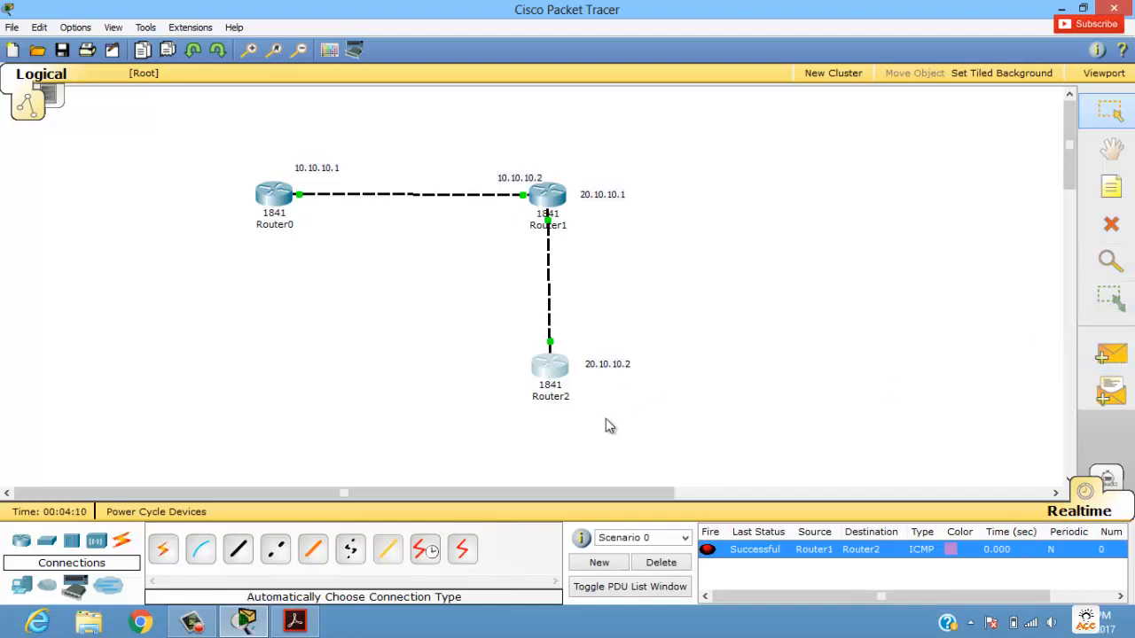
click(681, 566)
- Test the reverse path with a simple PDU from Router2 to Router1, check its status, and clear the PDU list
click(1111, 354)
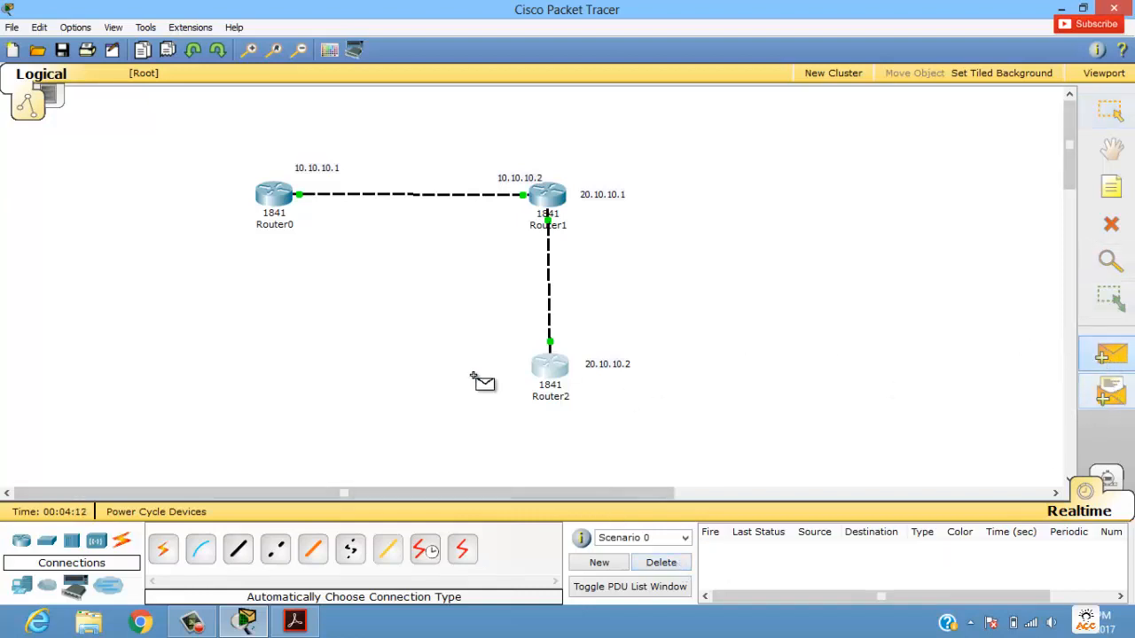
click(557, 371)
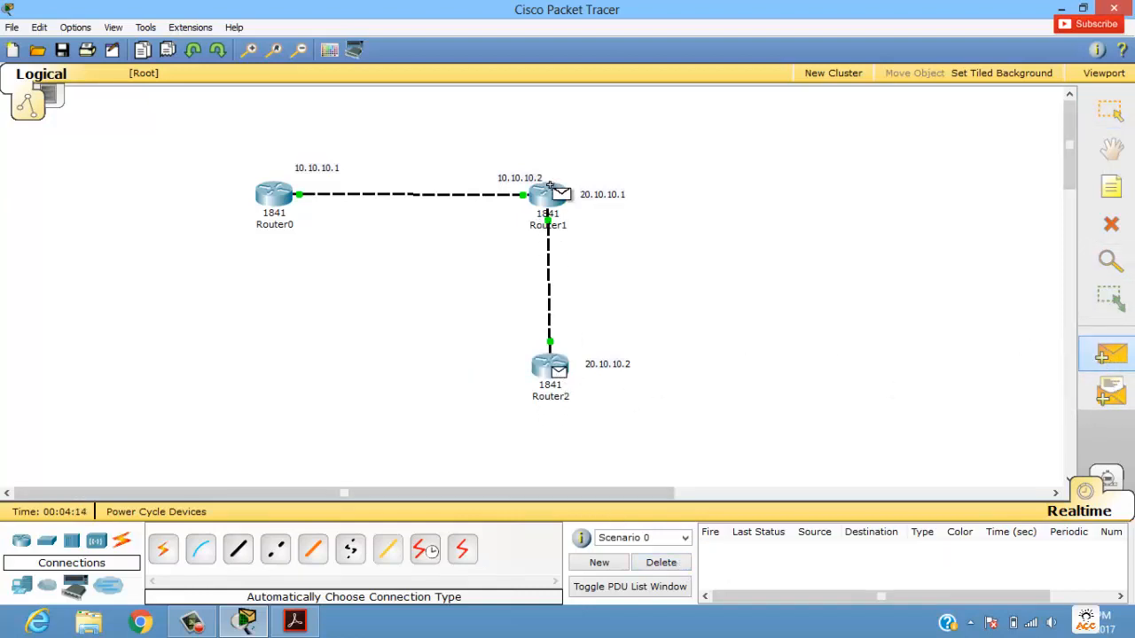
click(545, 195)
click(741, 548)
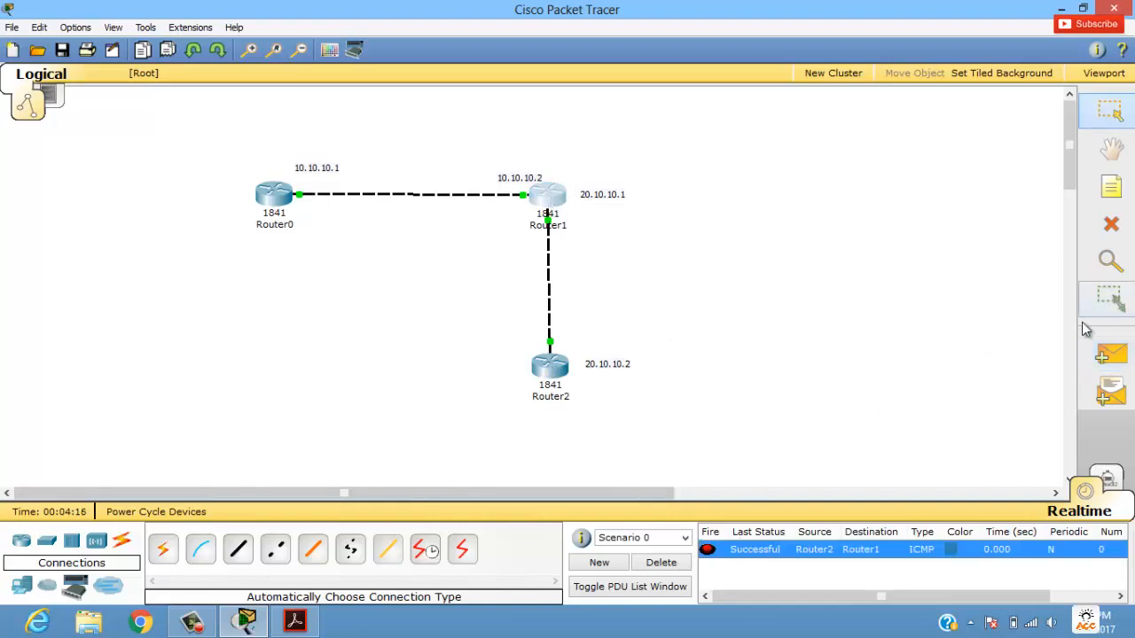
click(661, 562)
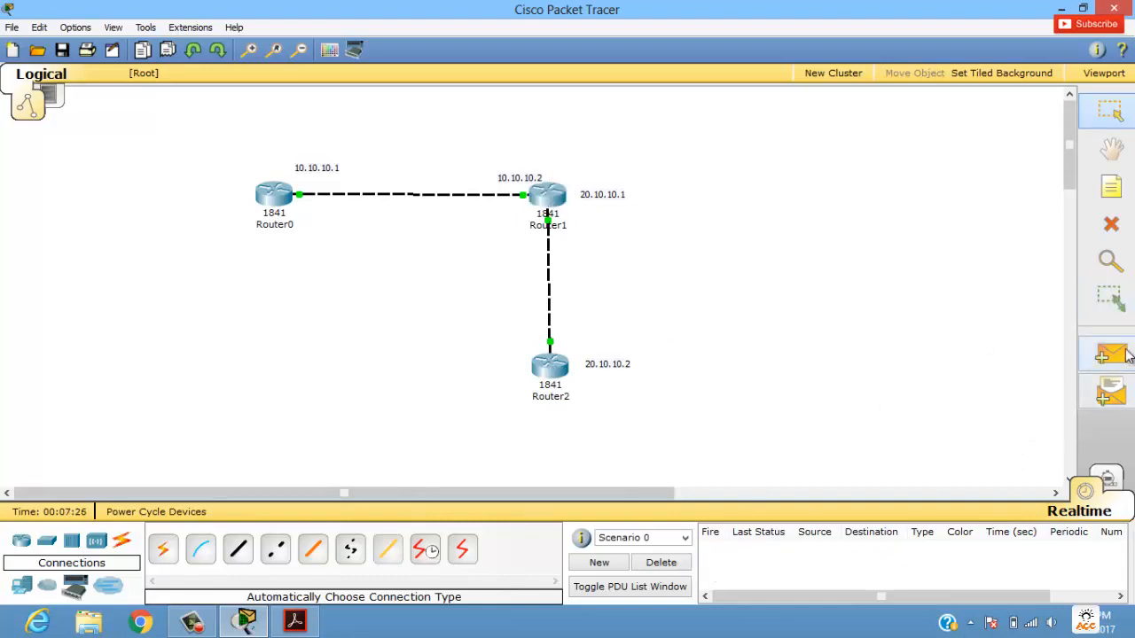
- Send a simple PDU from Router0 to Router2 across both networks and check its status
click(1126, 355)
click(274, 195)
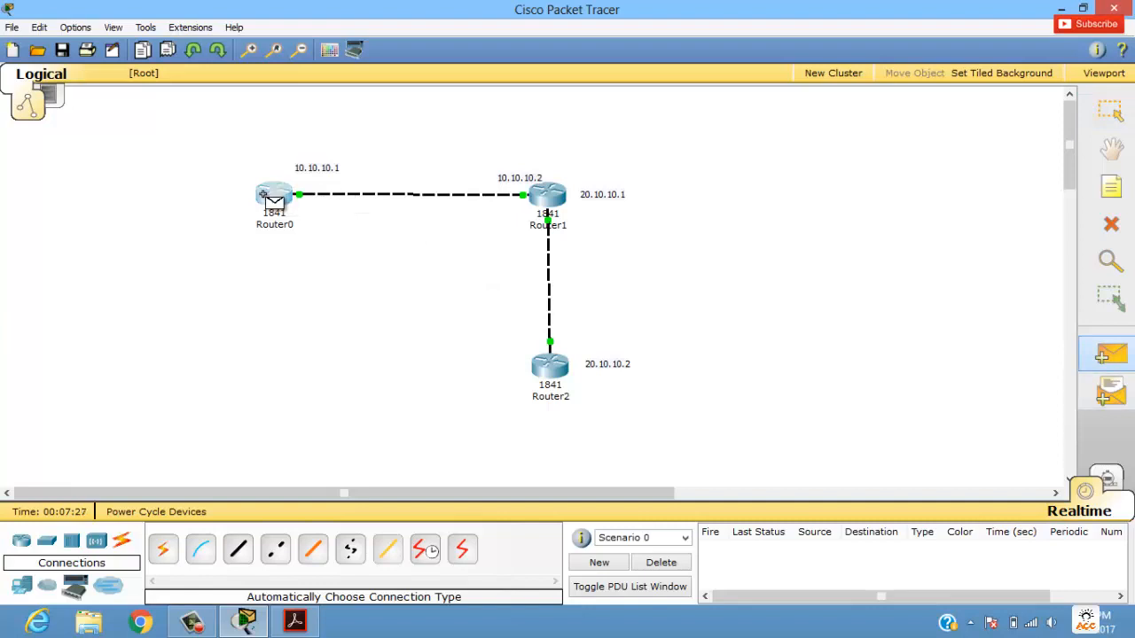
click(543, 373)
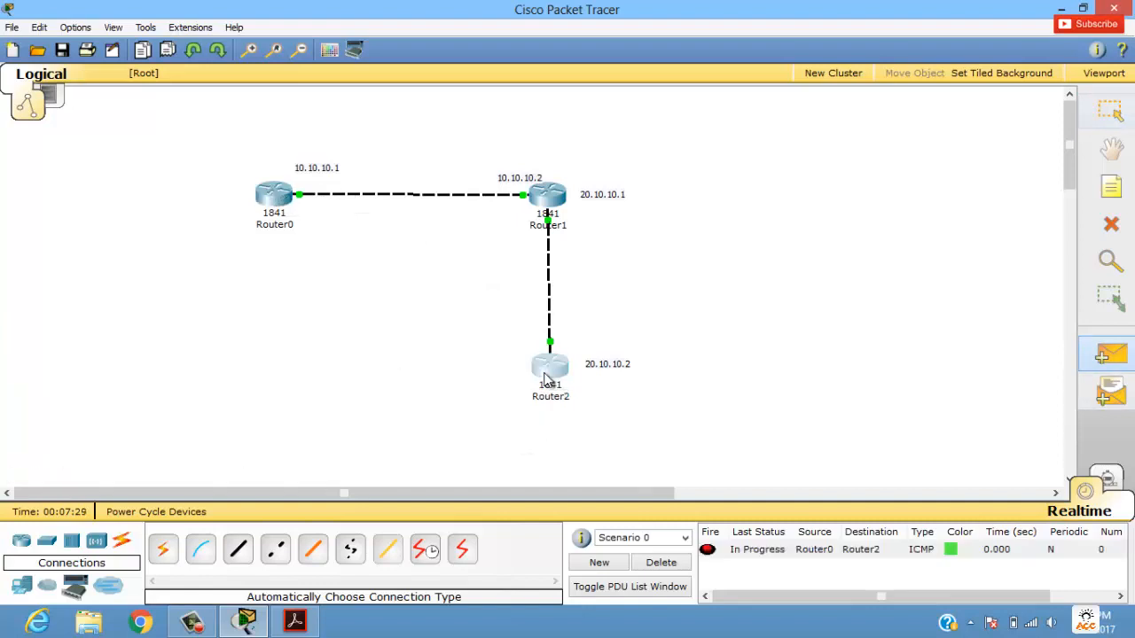
click(764, 551)
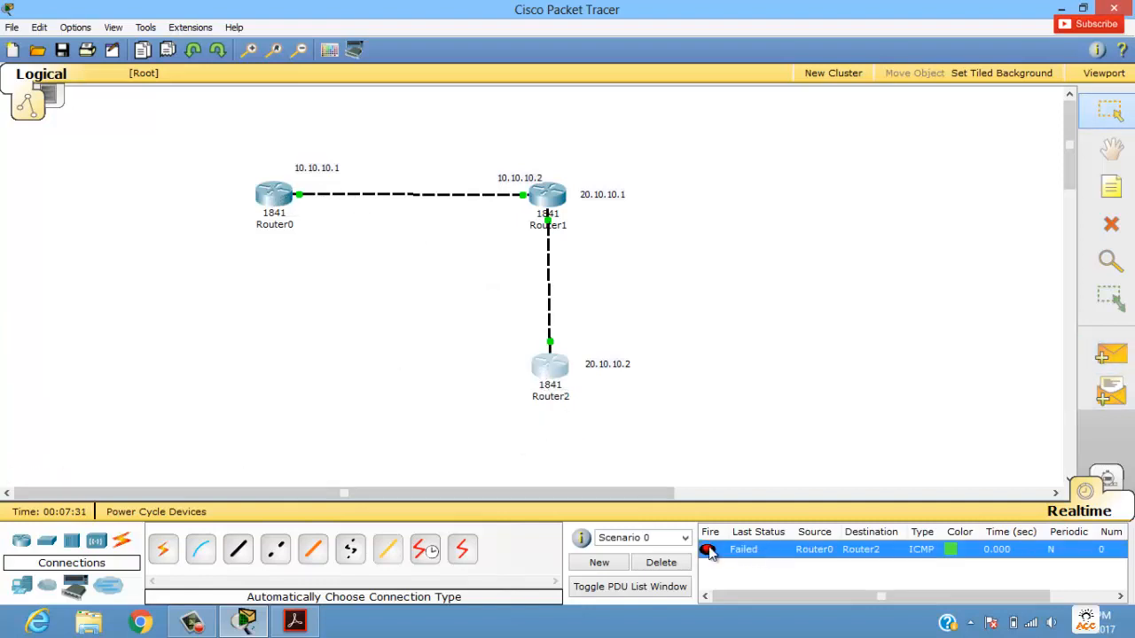
- Resend a simple PDU from Router0 to Router2, check its status, and clear the scenario's PDU list
click(1111, 355)
click(277, 197)
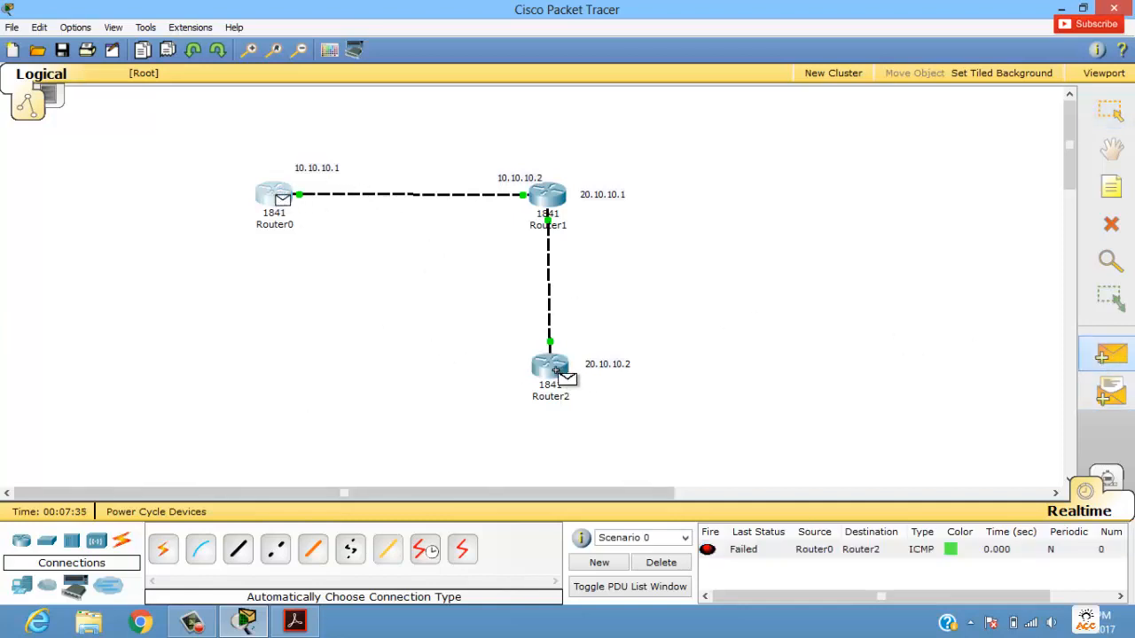
click(550, 368)
click(781, 571)
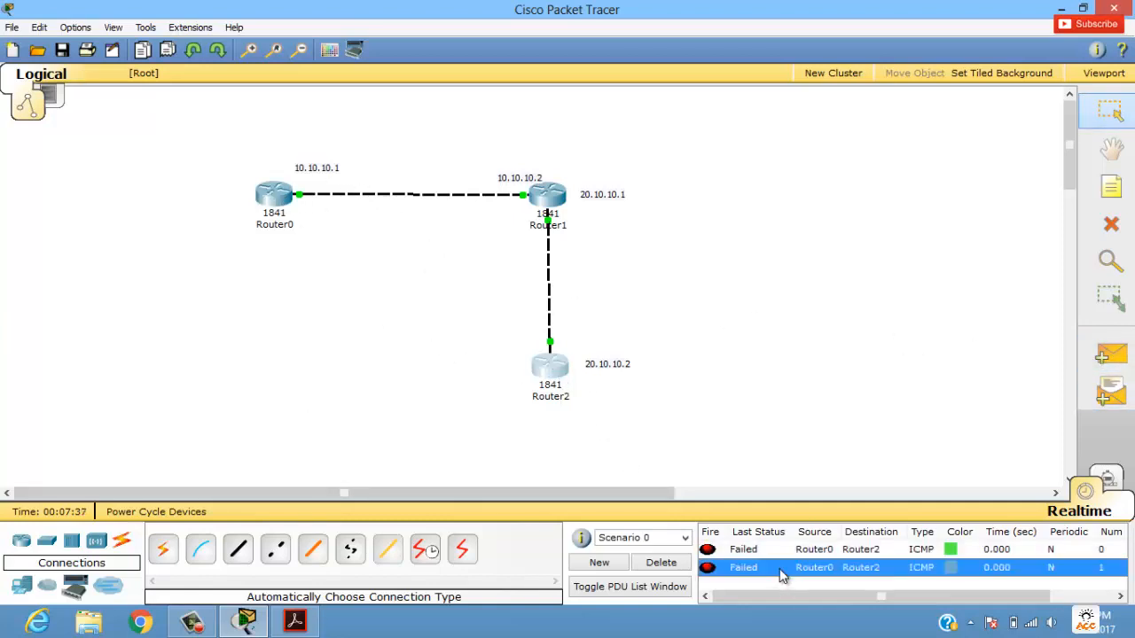
click(679, 564)
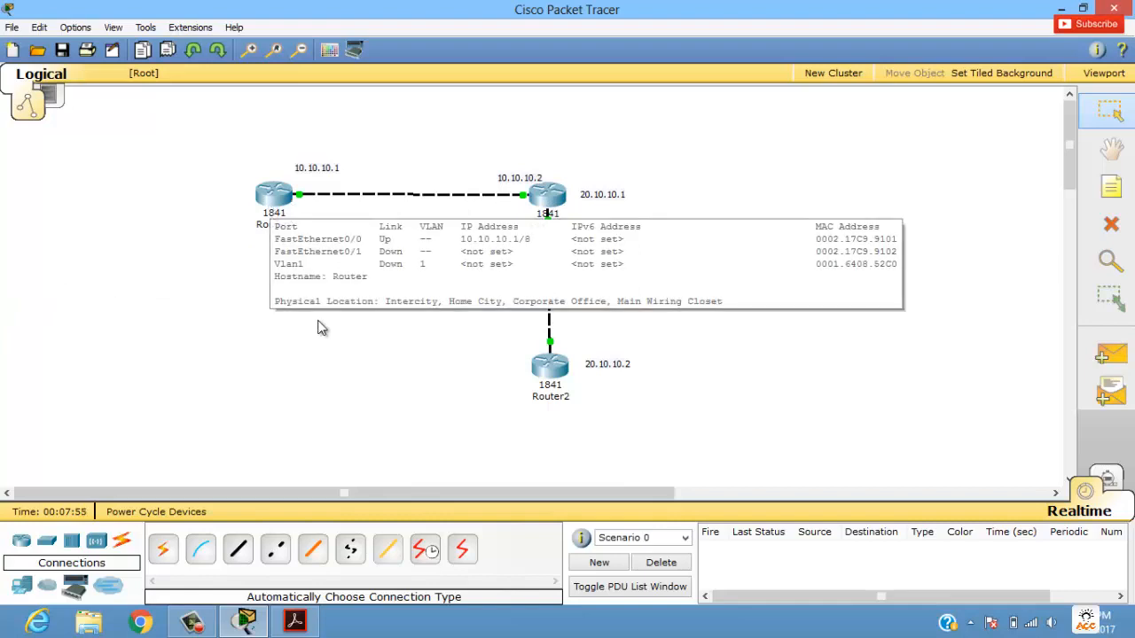
- Review Router0's port summary and open its IOS command-line interface at an active prompt
mouse_move(263, 209)
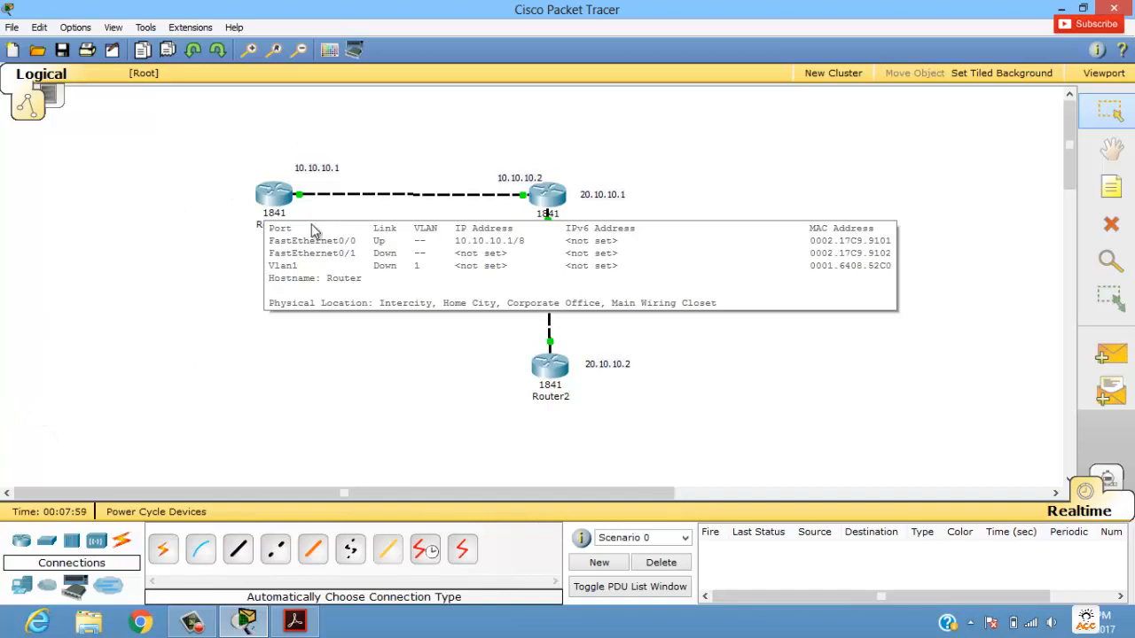
mouse_move(587, 209)
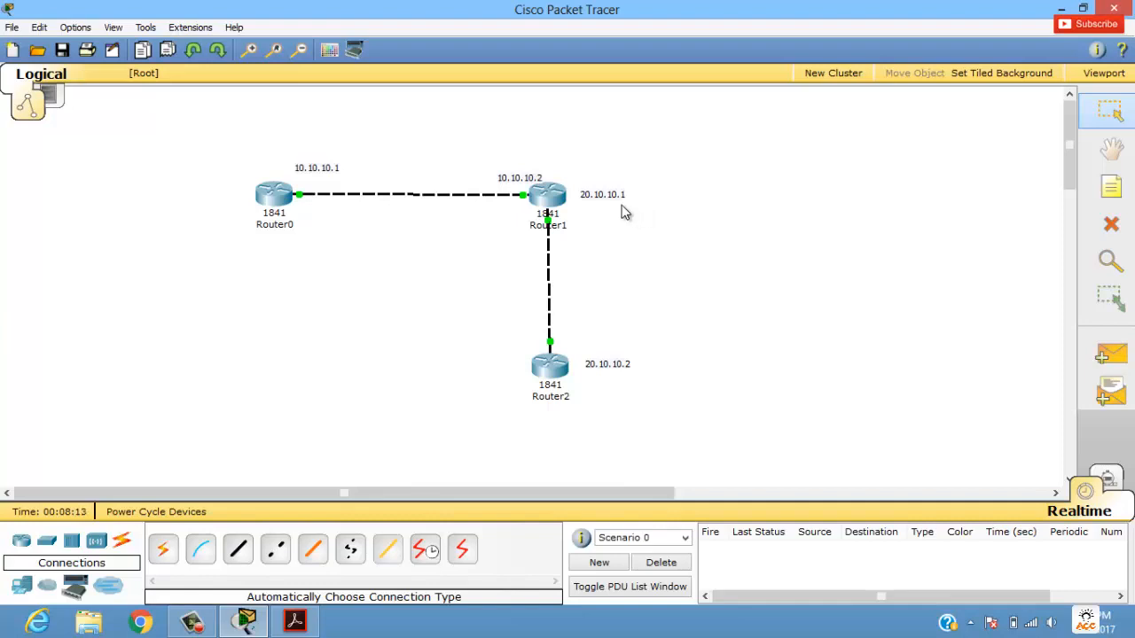
click(273, 193)
drag(339, 65, 794, 88)
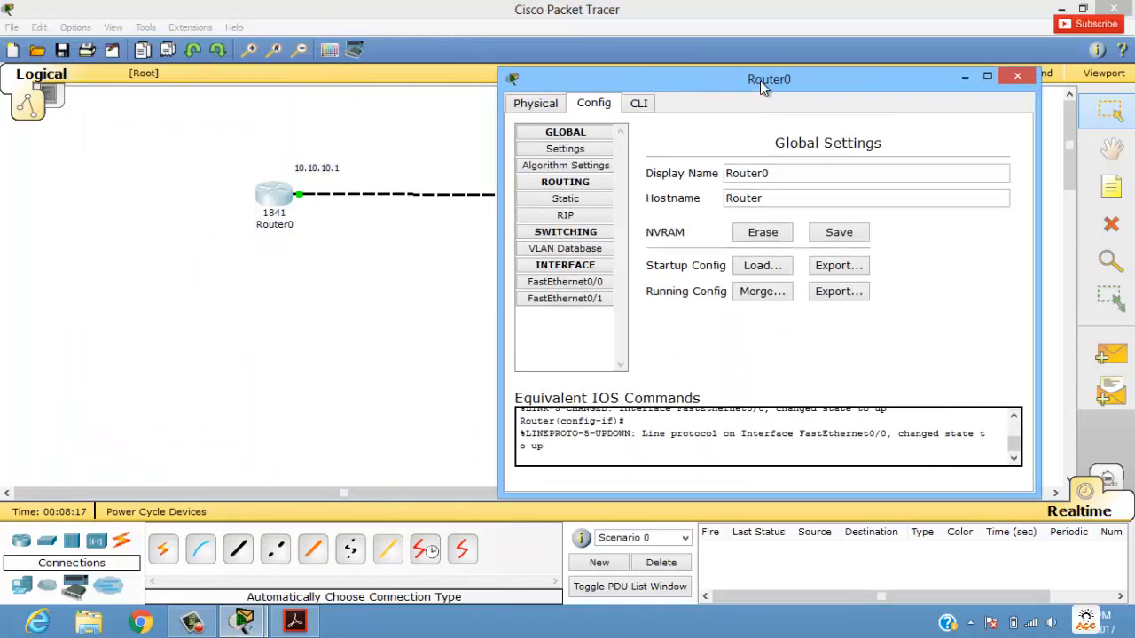
click(638, 103)
key(Return)
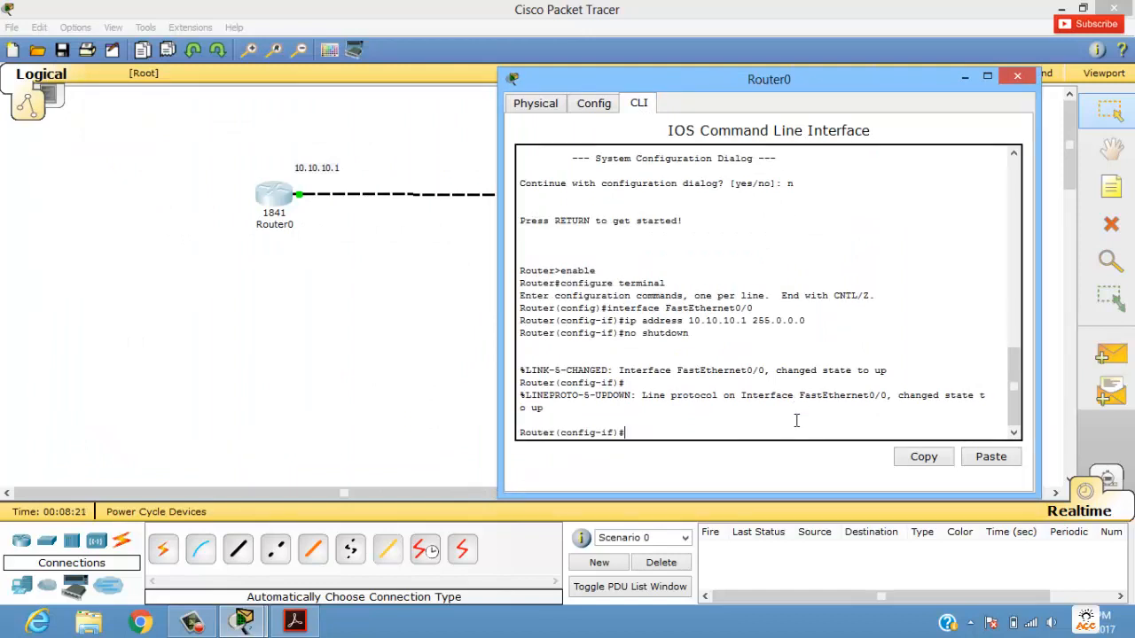
- Exit interface and global configuration on Router0 to return its console to privileged EXEC mode
text(exit)
key(Return)
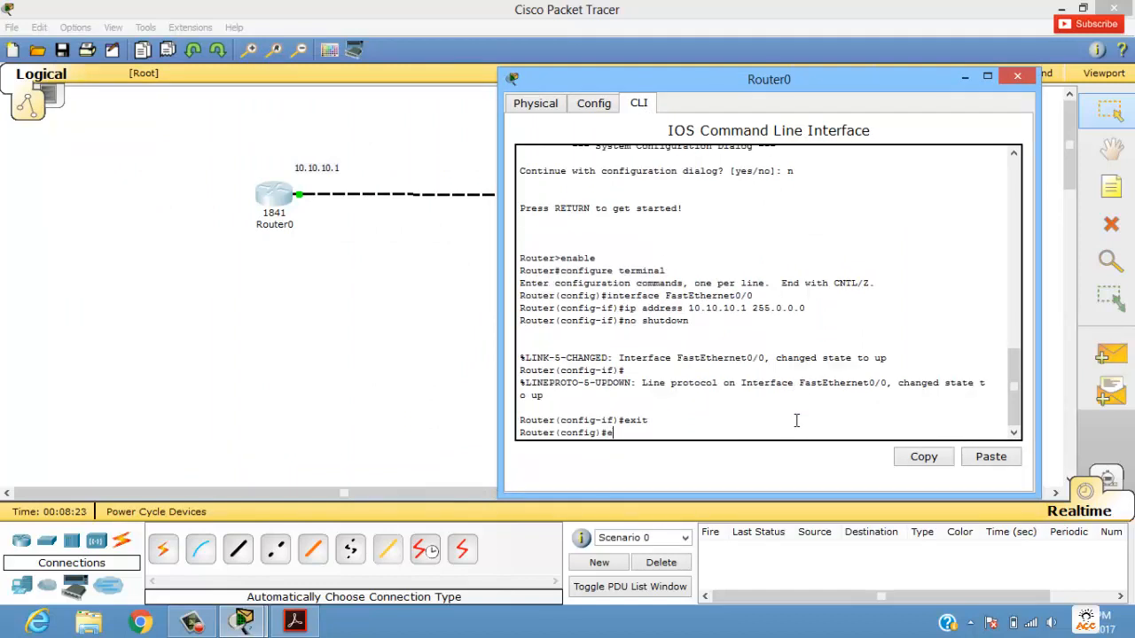
text(exit)
key(Return)
key(Return)
text(en)
key(Return)
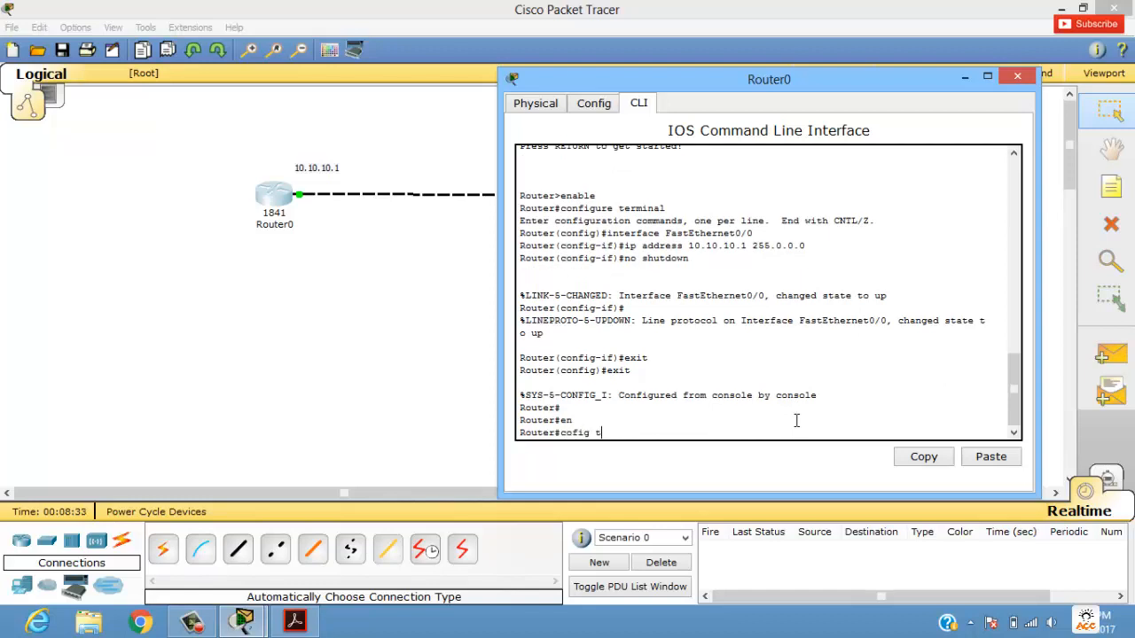
- Enter global configuration mode on Router0 with the config t command
key(Return)
text(config )
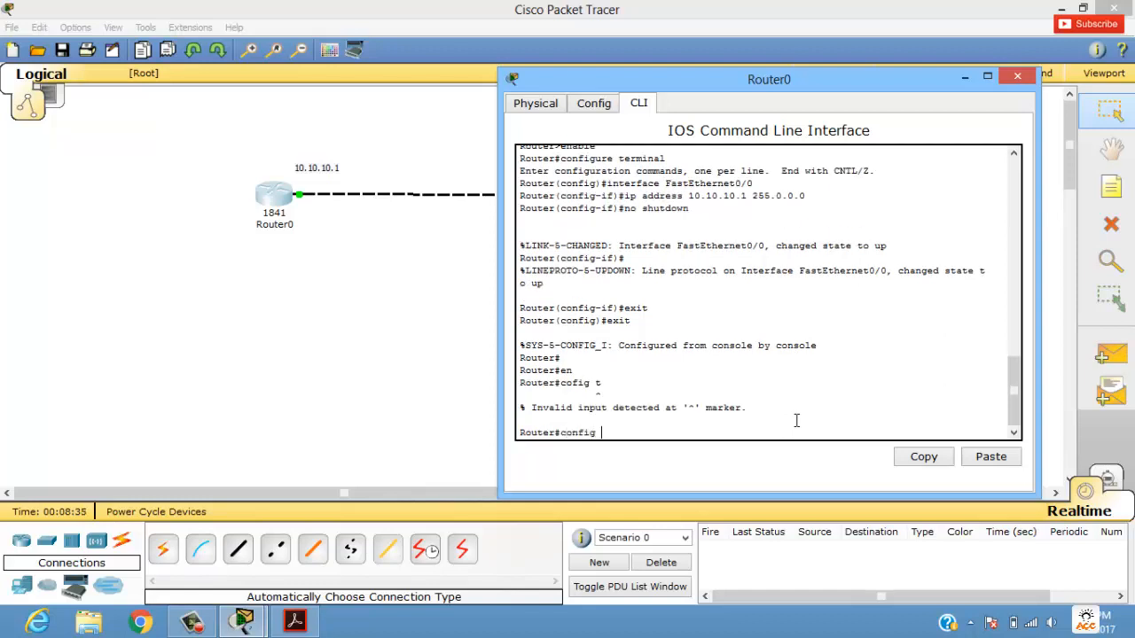
text(t)
key(Return)
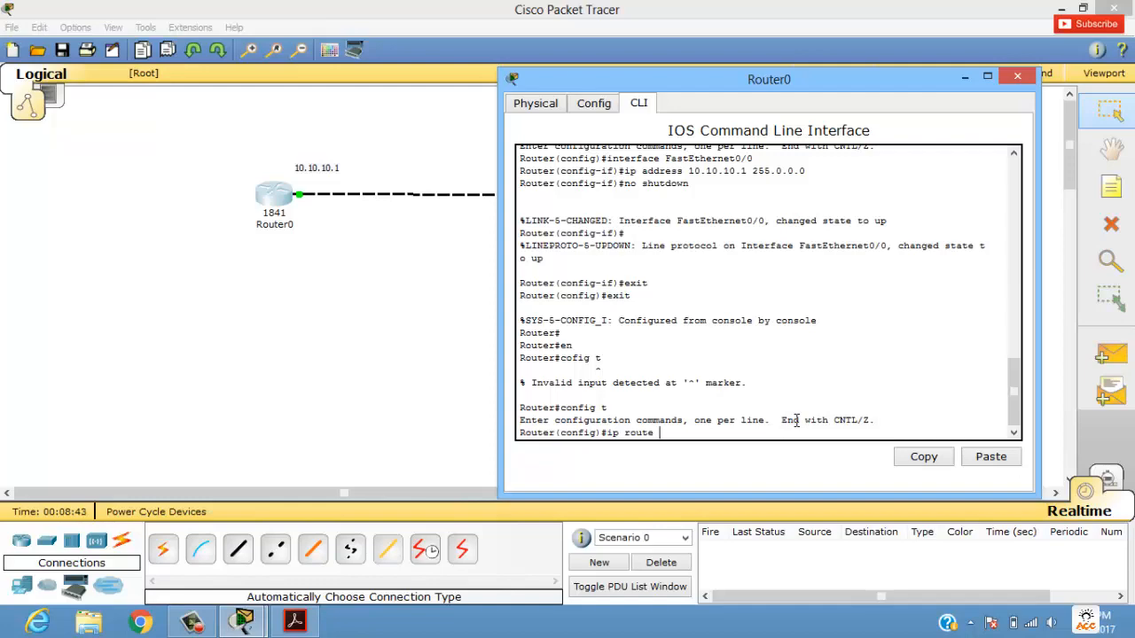
- Add a static route on Router0 to network 20.0.0.0 255.0.0.0 via 10.10.10.2, and exit its console
drag(723, 83, 459, 244)
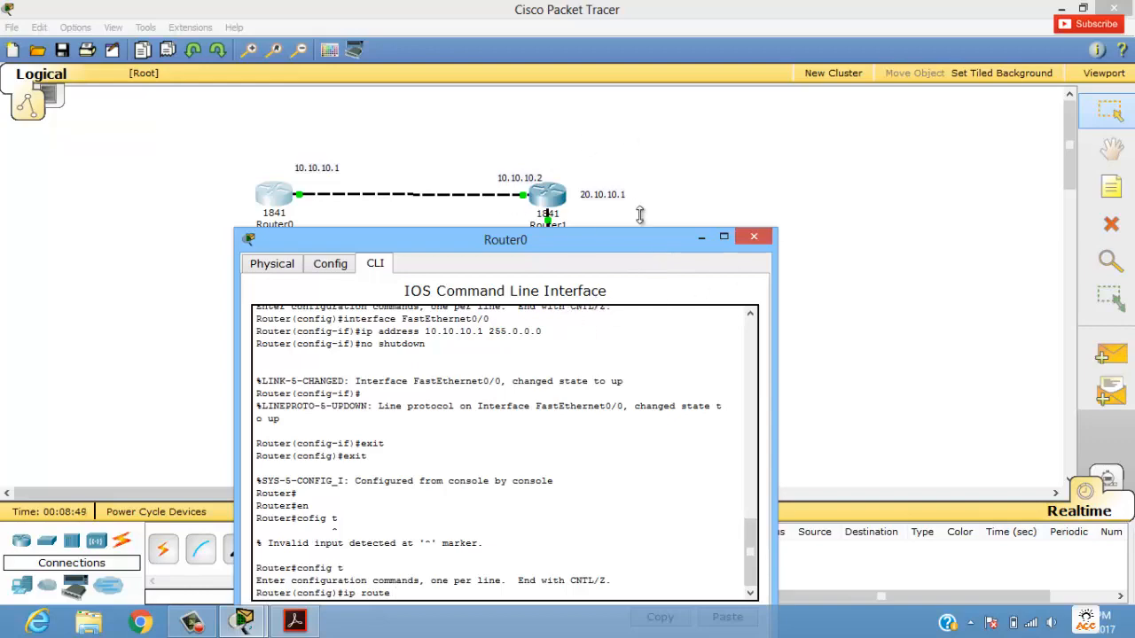
drag(574, 248, 683, 133)
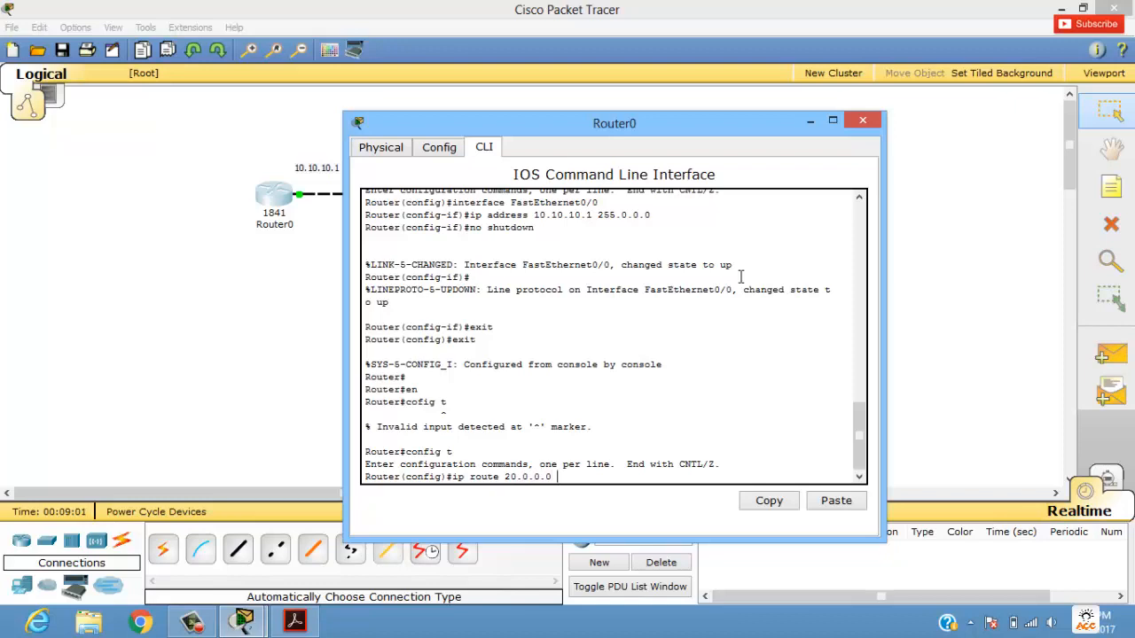
drag(591, 126, 259, 124)
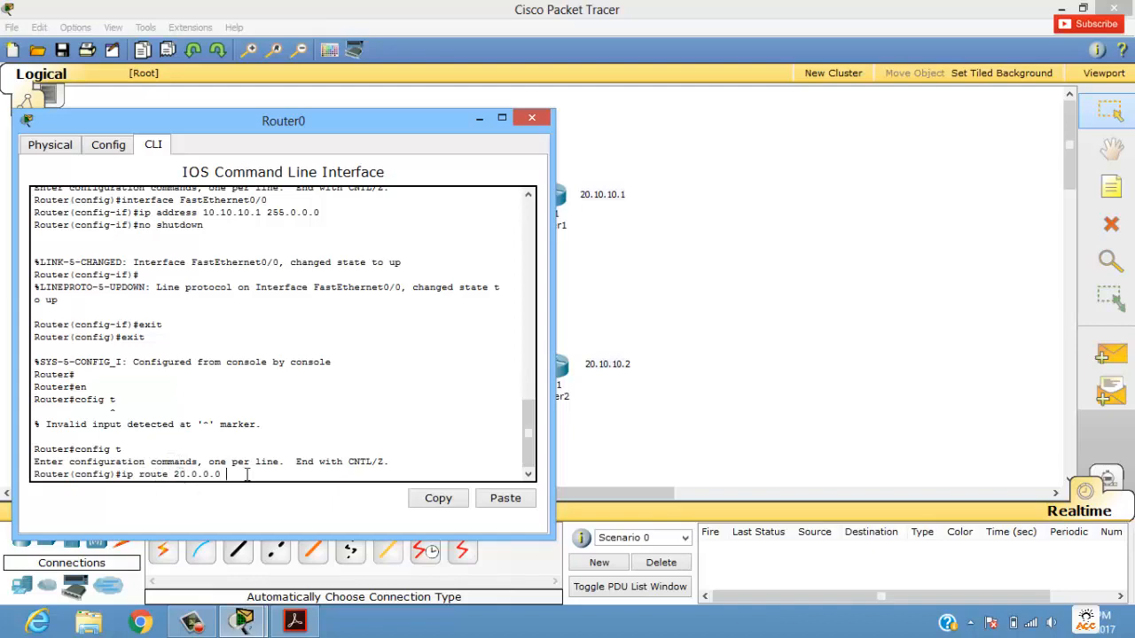
drag(340, 121, 493, 125)
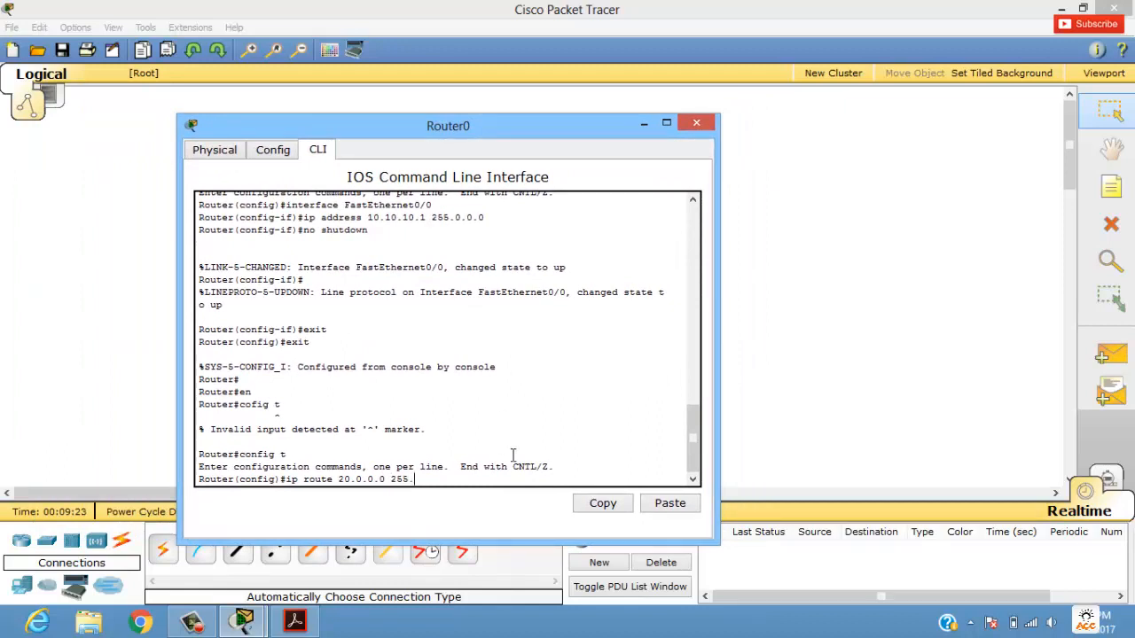
text(0.0.0)
drag(520, 122, 858, 116)
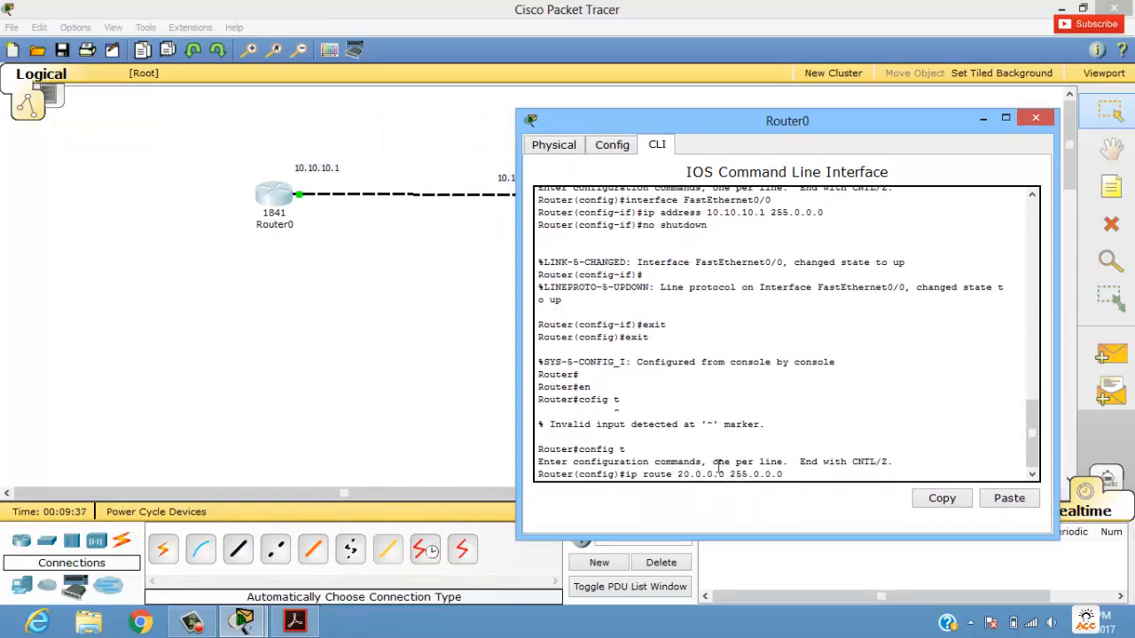
drag(721, 127, 428, 251)
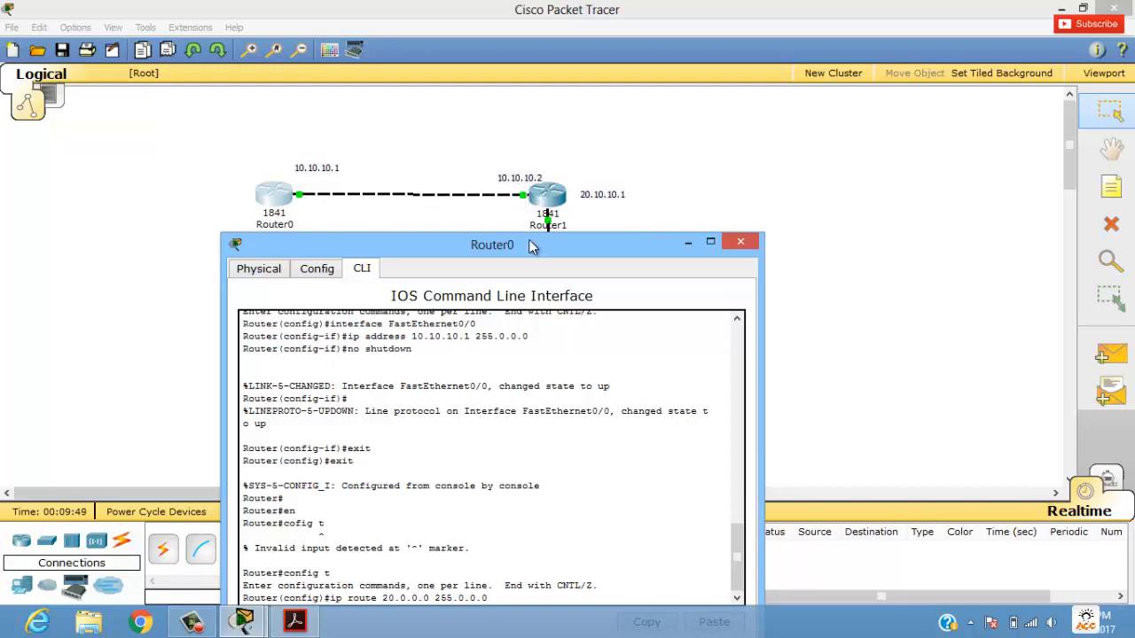
drag(534, 241, 654, 141)
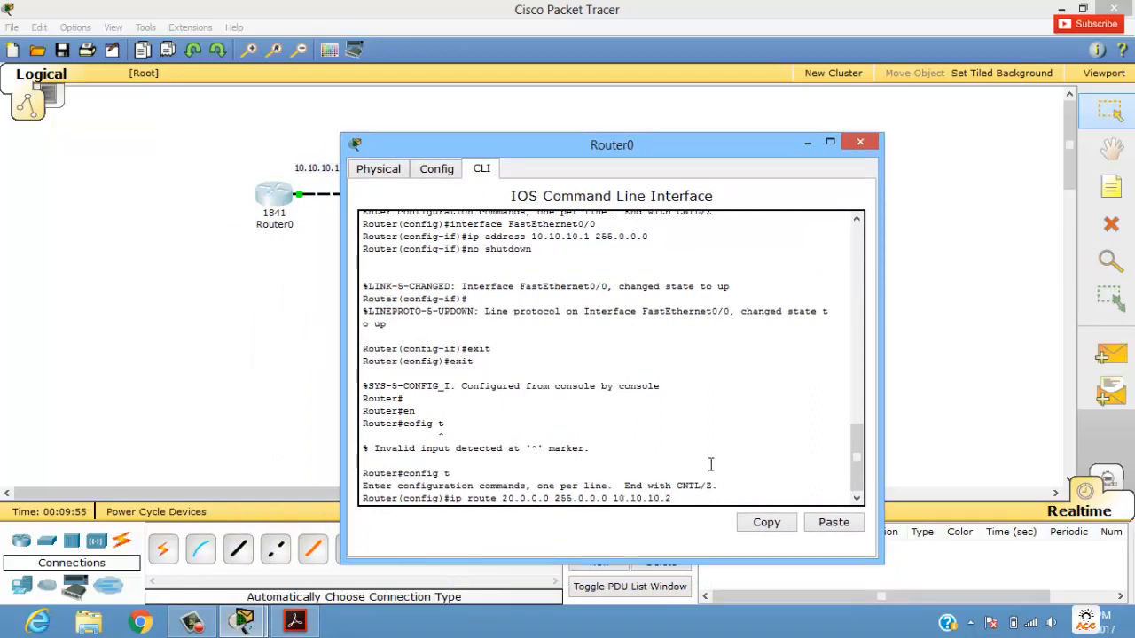
key(Return)
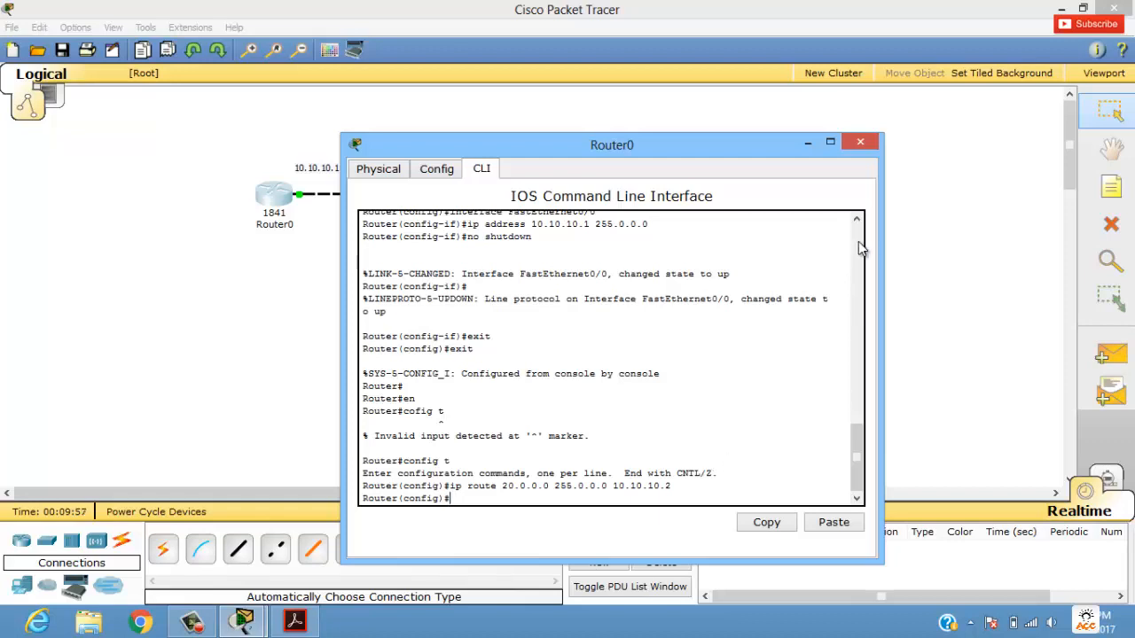
text(exit)
key(Return)
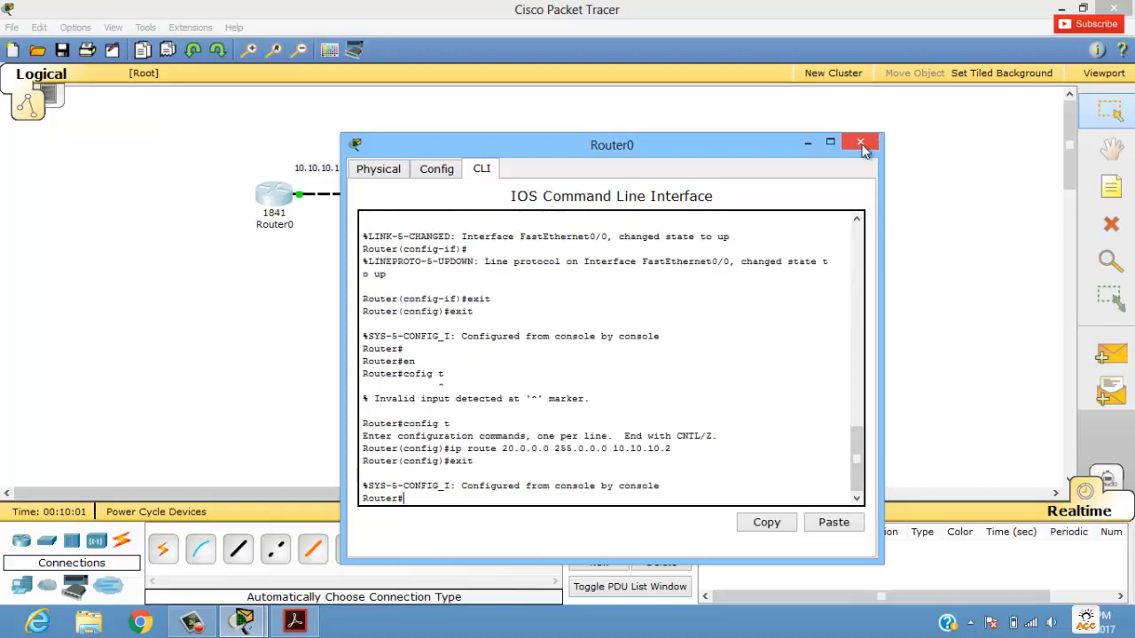
click(860, 143)
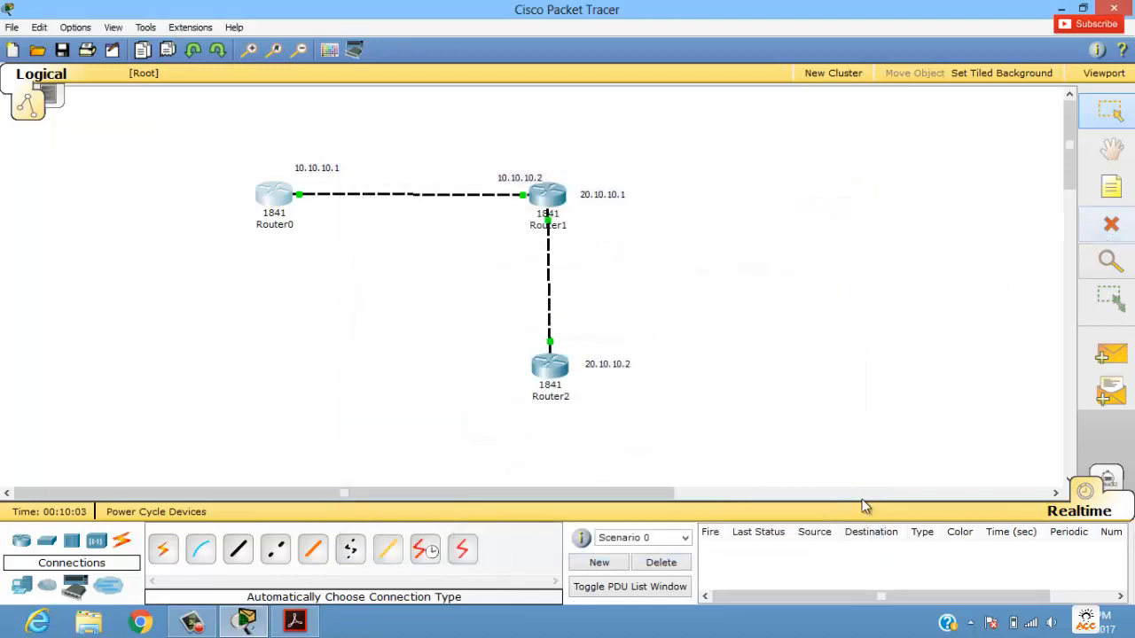
- Send a simple PDU from Router0 to Router2 to test the one-way static route
click(1108, 359)
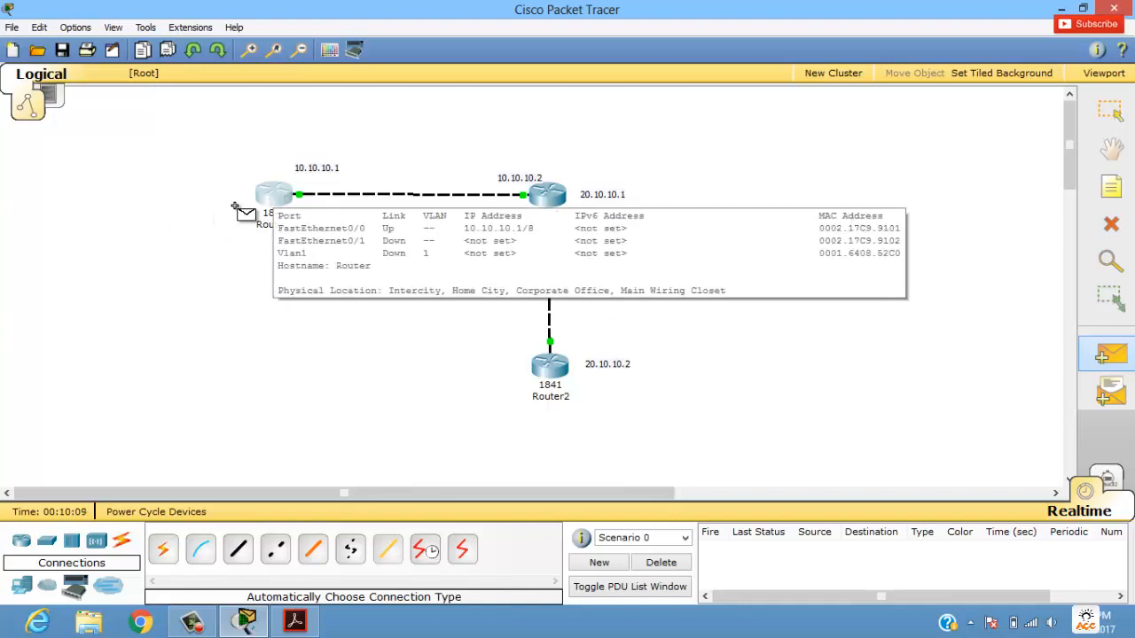
click(271, 197)
click(547, 371)
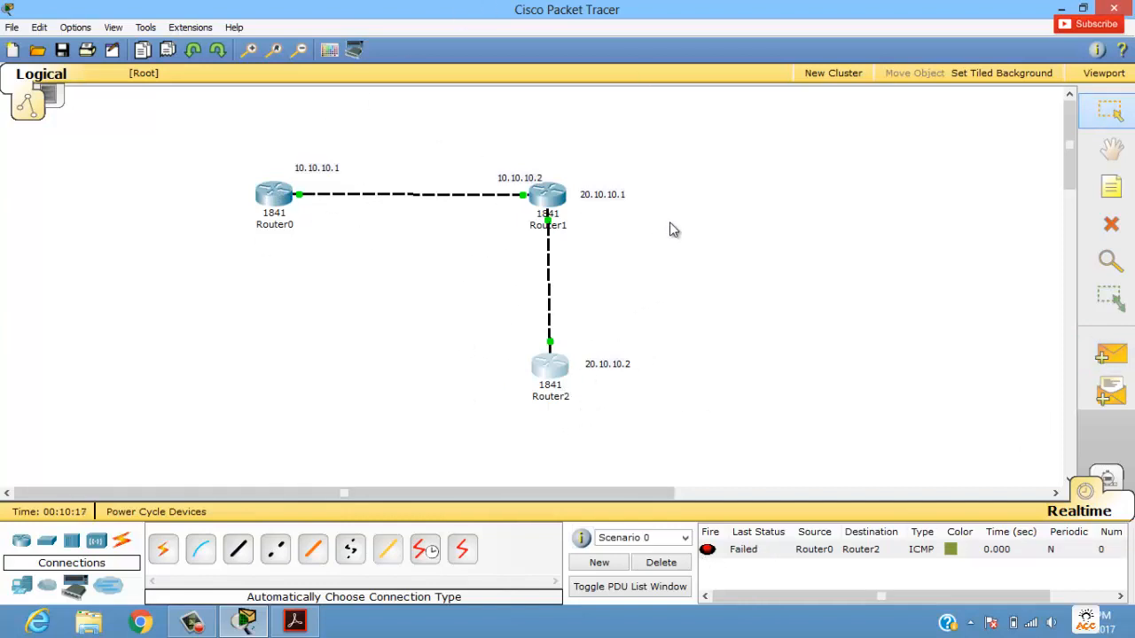
- Open Router2's IOS command-line interface and exit interface configuration to reach global configuration mode
click(547, 367)
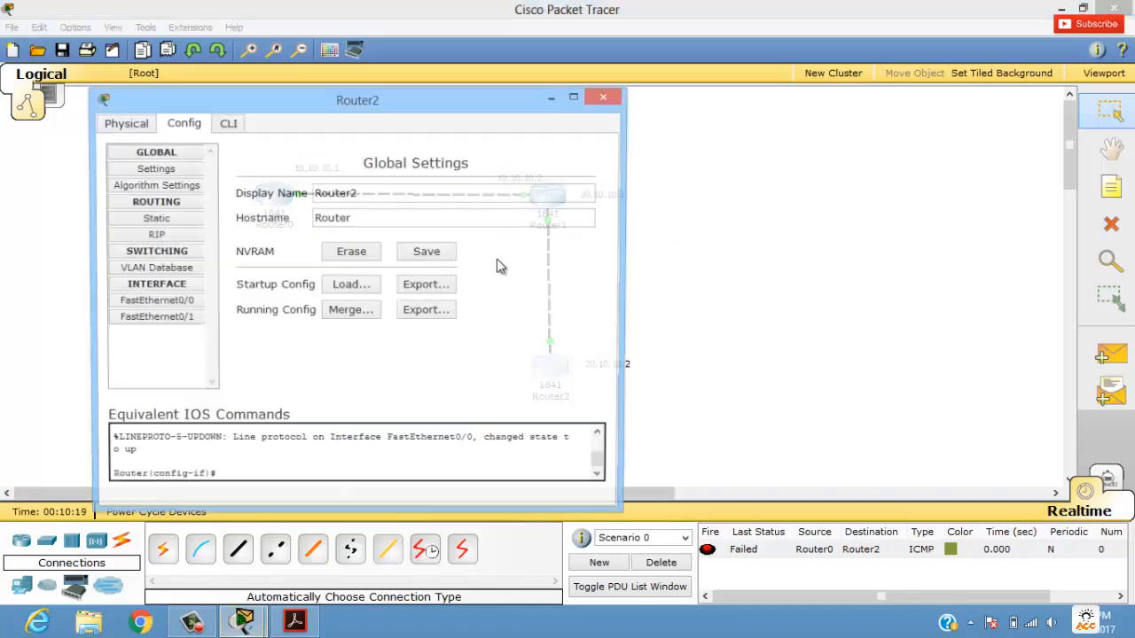
drag(445, 113, 1021, 144)
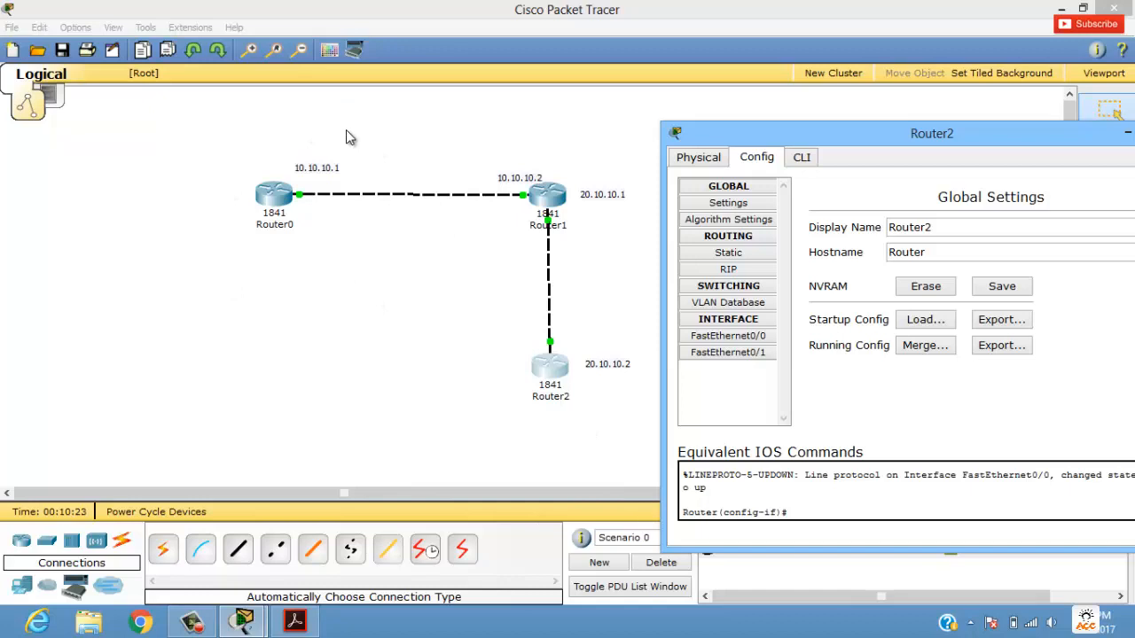
click(801, 158)
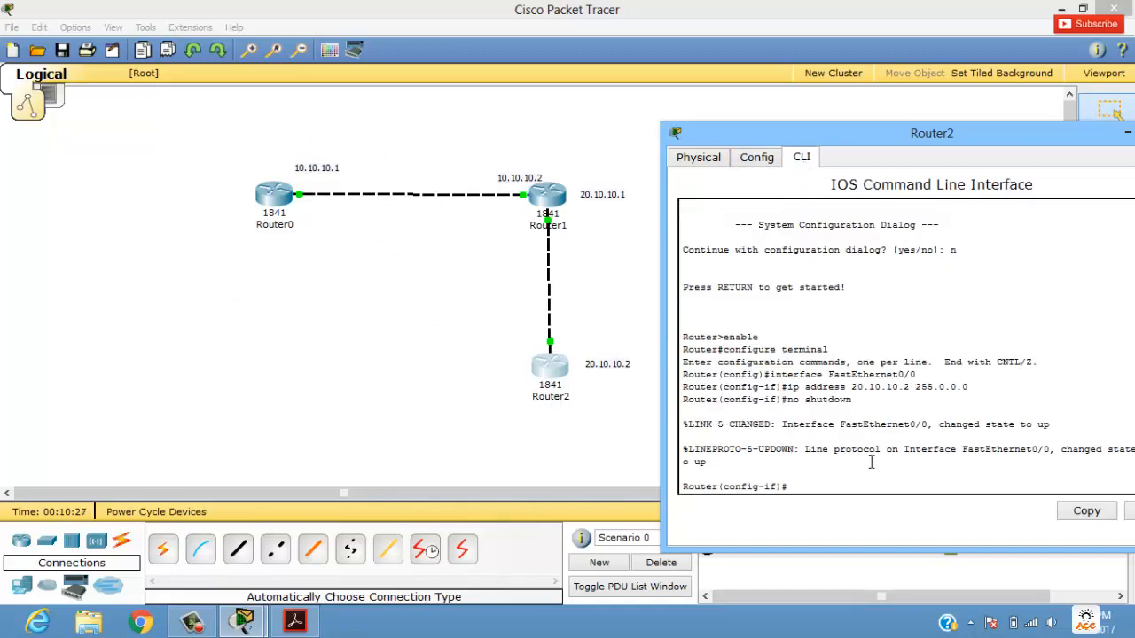
text(eiexit)
key(Return)
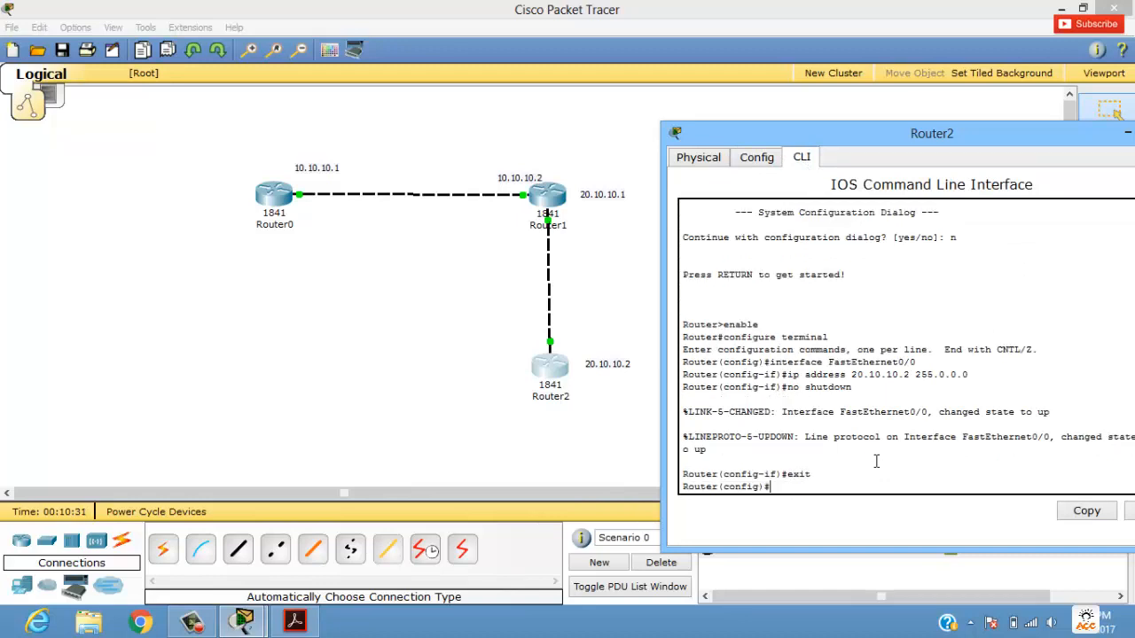
- Add a static route on Router2 to network 10.0.0.0 255.0.0.0 via 20.10.10.1, and exit its console
text(ip route 10.0.0.0 255.0.0.0 20.10)
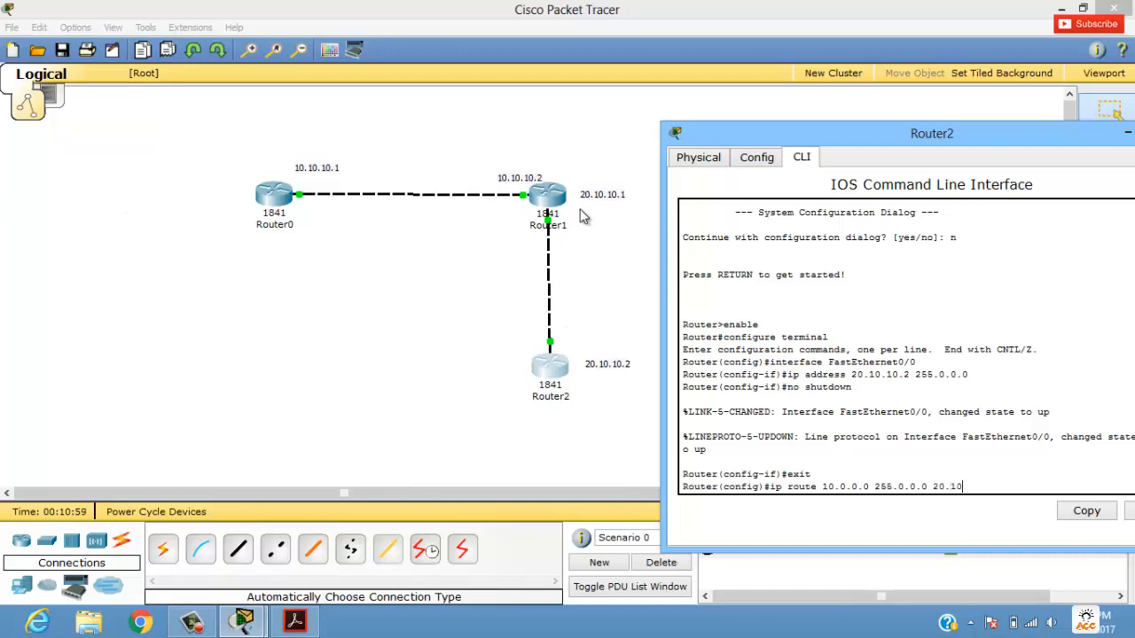
text(.10.1)
key(Return)
text(ex)
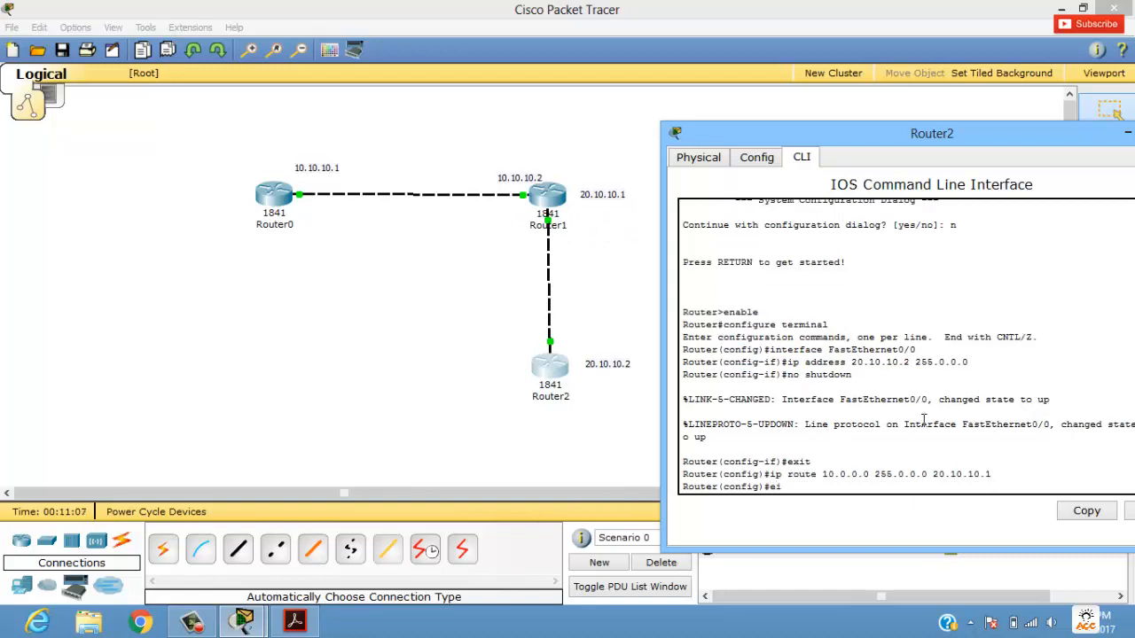
text(it)
key(Return)
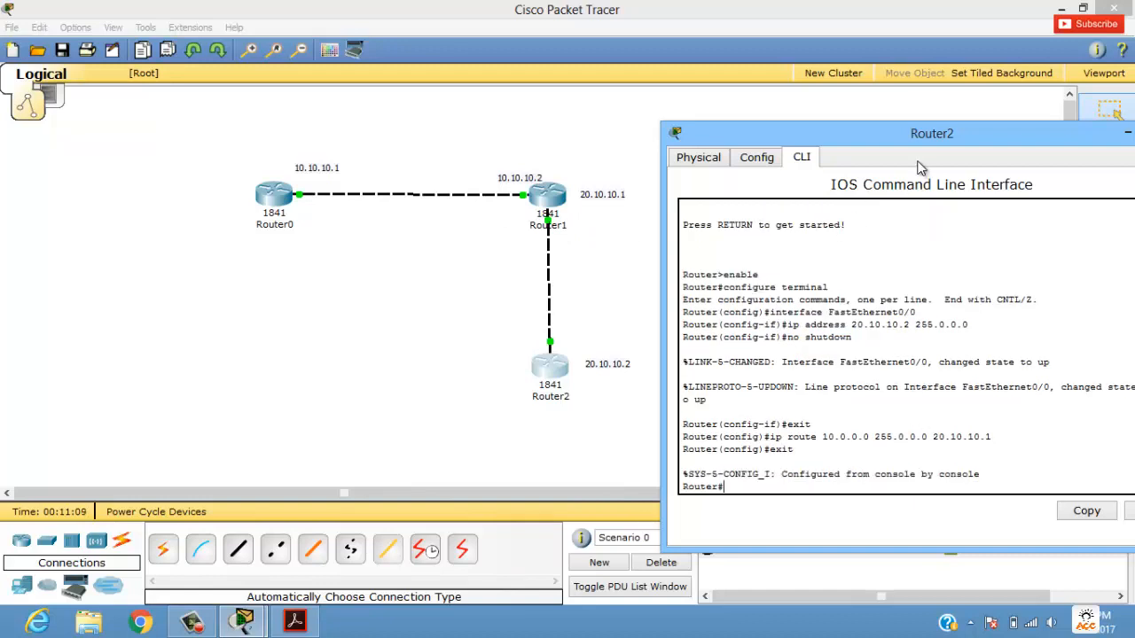
drag(992, 437, 765, 438)
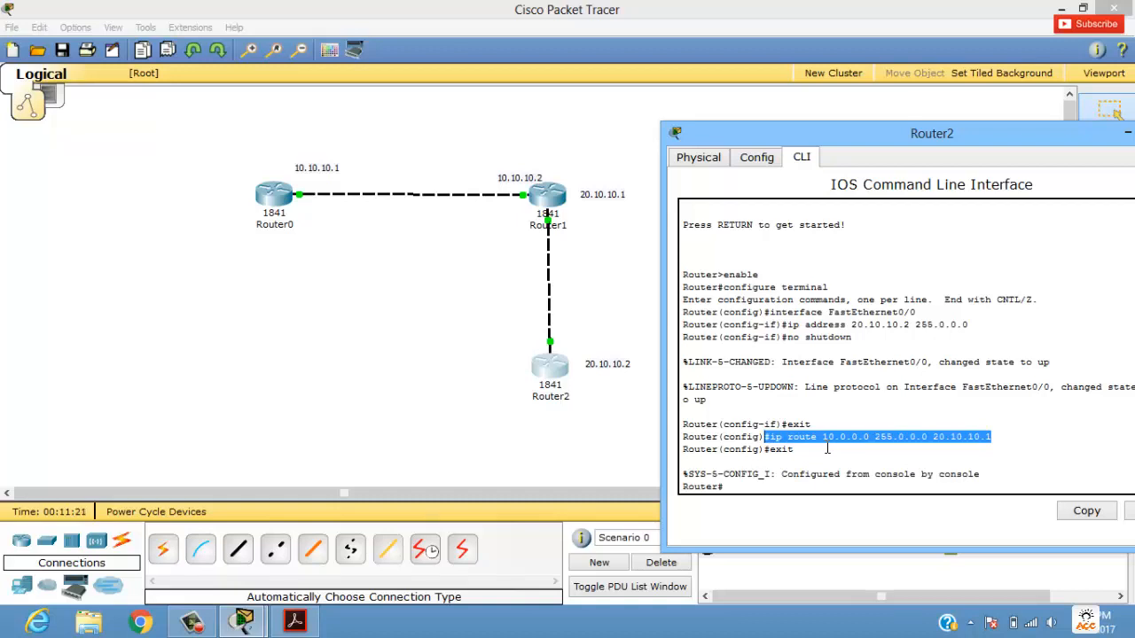
drag(954, 140, 913, 142)
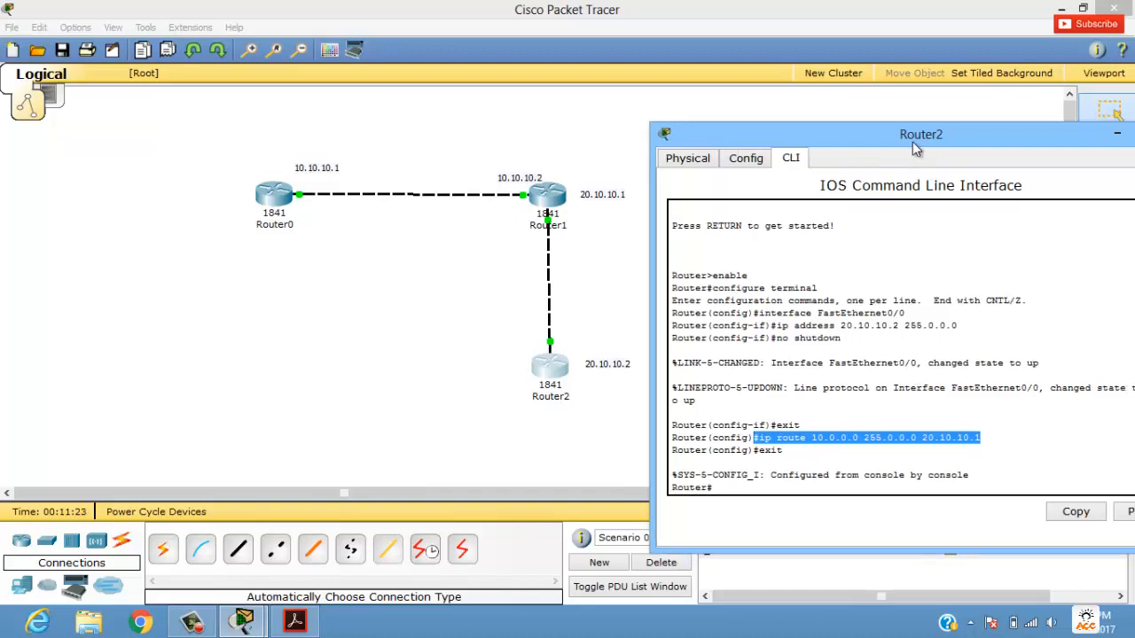
click(1088, 133)
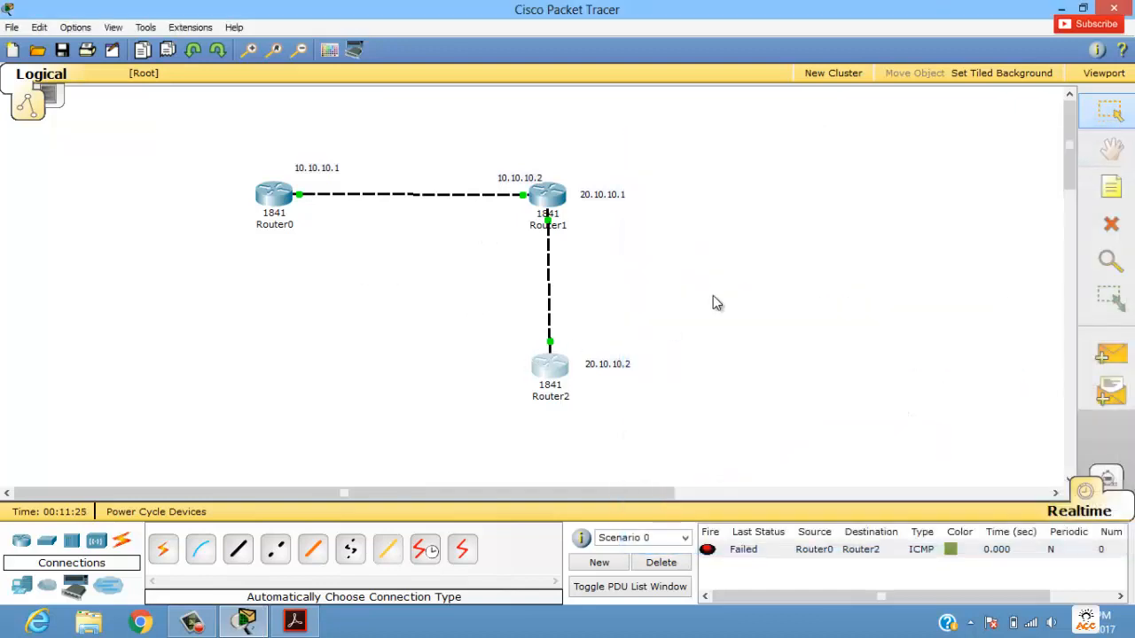
- Clear the scenario's PDU list, and send a new simple PDU from Router0 to Router2, checking its status
click(1108, 355)
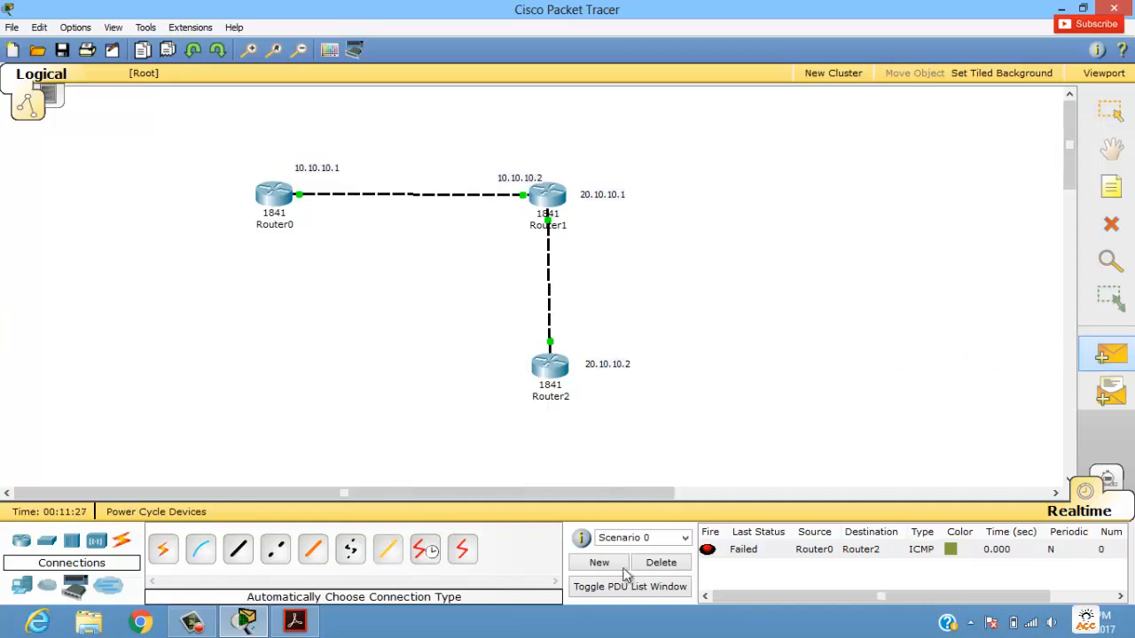
click(661, 563)
click(1108, 355)
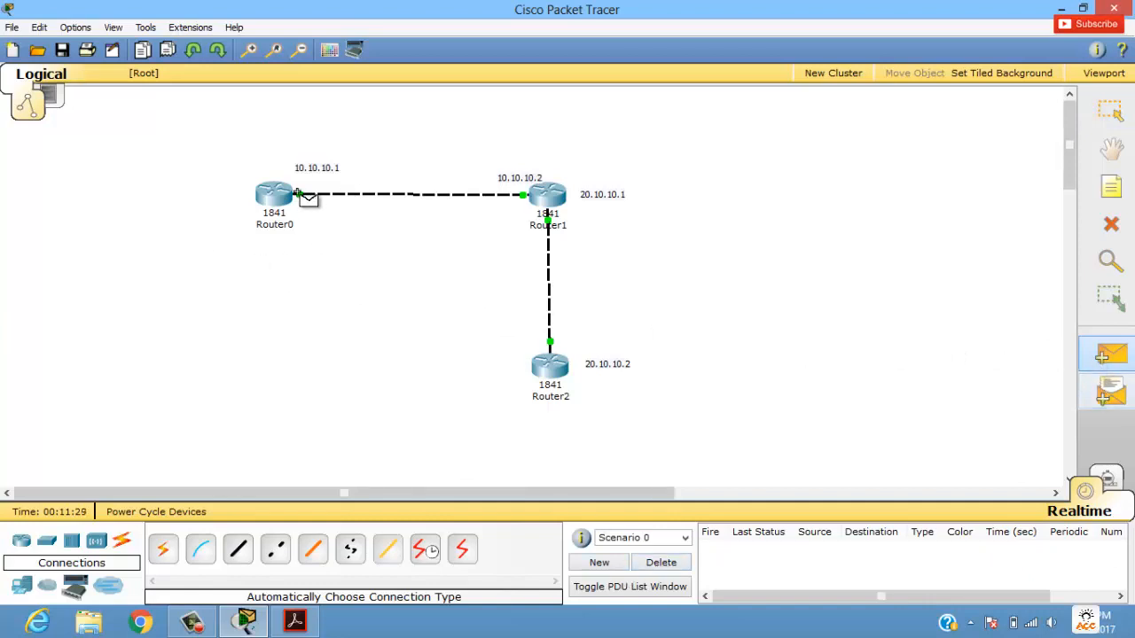
click(276, 197)
click(548, 369)
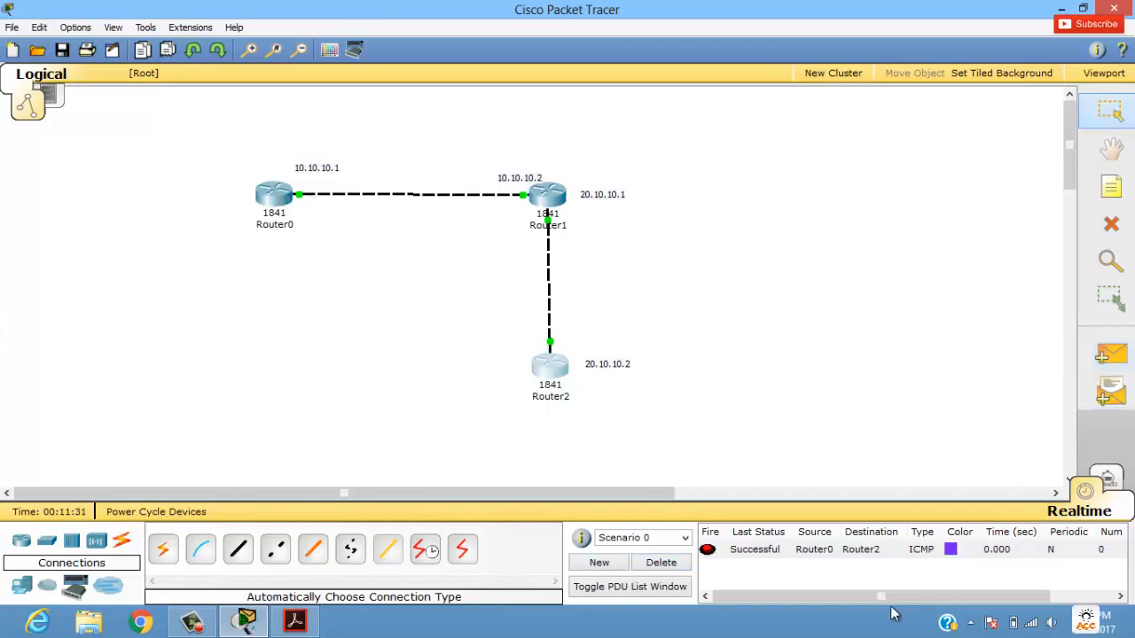
click(809, 550)
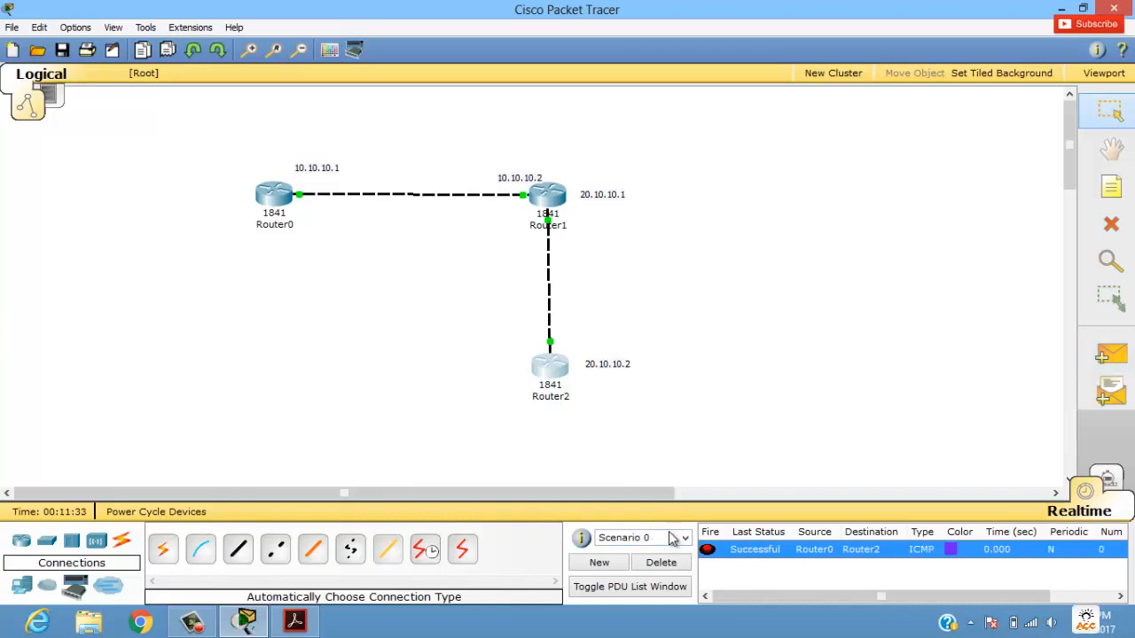
- Send a simple PDU from Router2 back to Router0 and check its status
click(1108, 354)
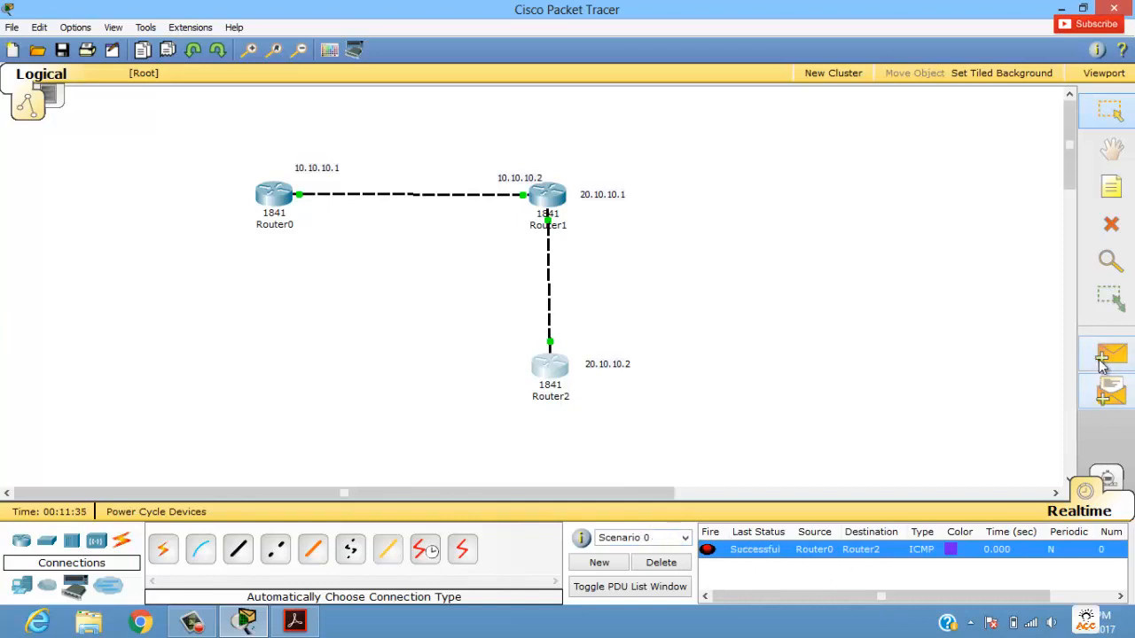
click(546, 368)
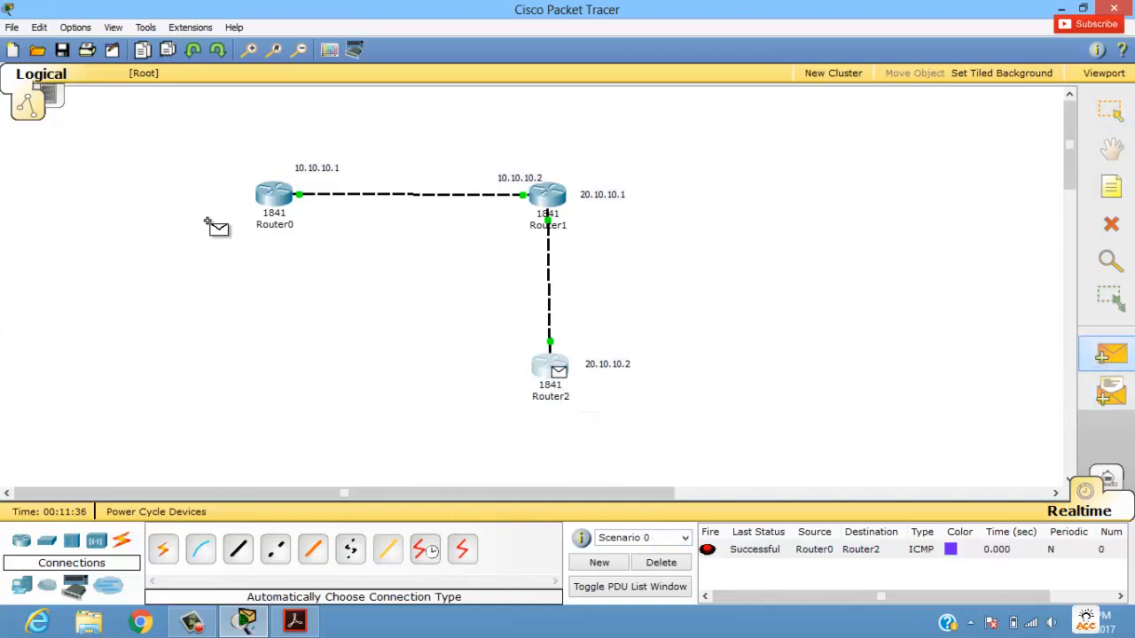
click(273, 202)
click(734, 569)
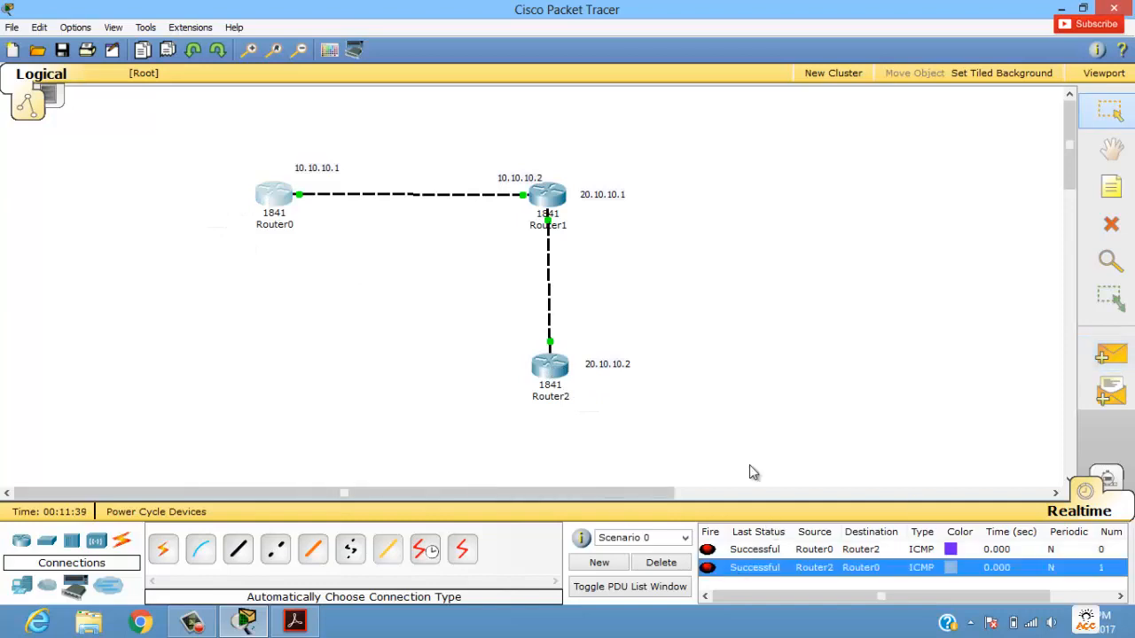